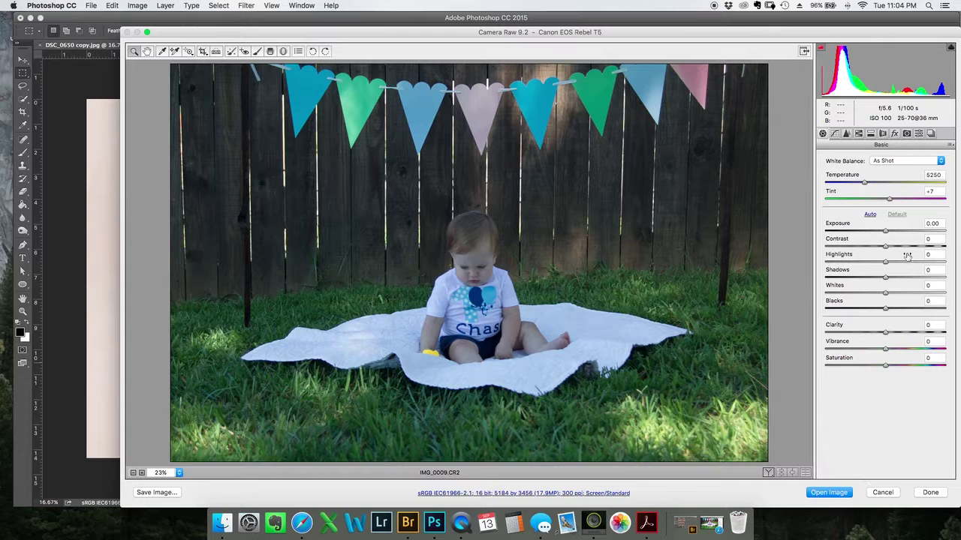
Step: Warm the photo's white balance by setting the temperature to 8500 and the tint to +29
left_click(803, 50)
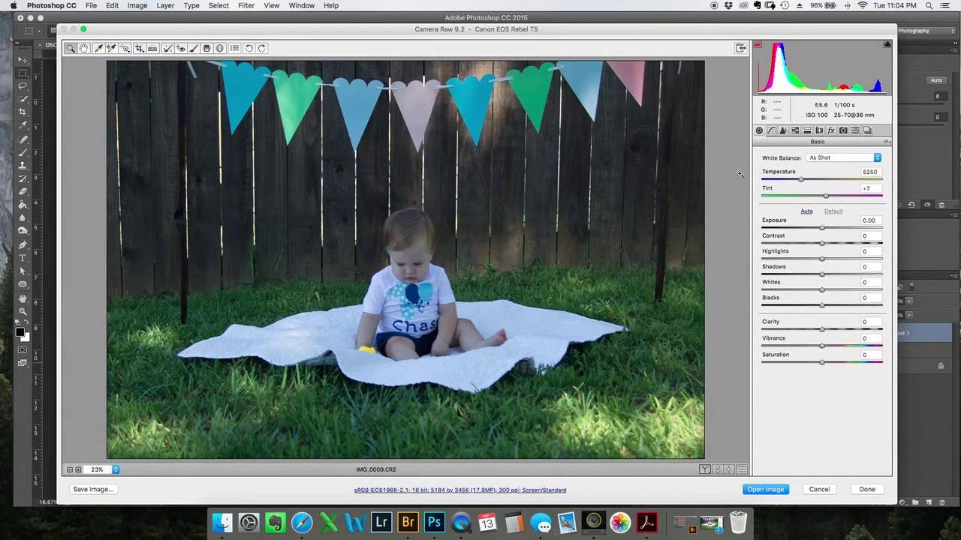
left_click_drag(800, 182, 836, 183)
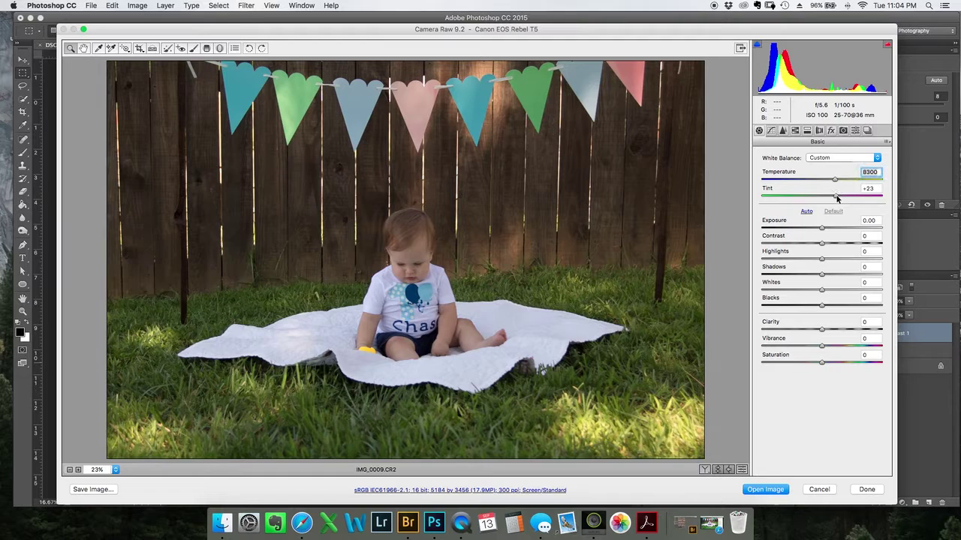
left_click(100, 49)
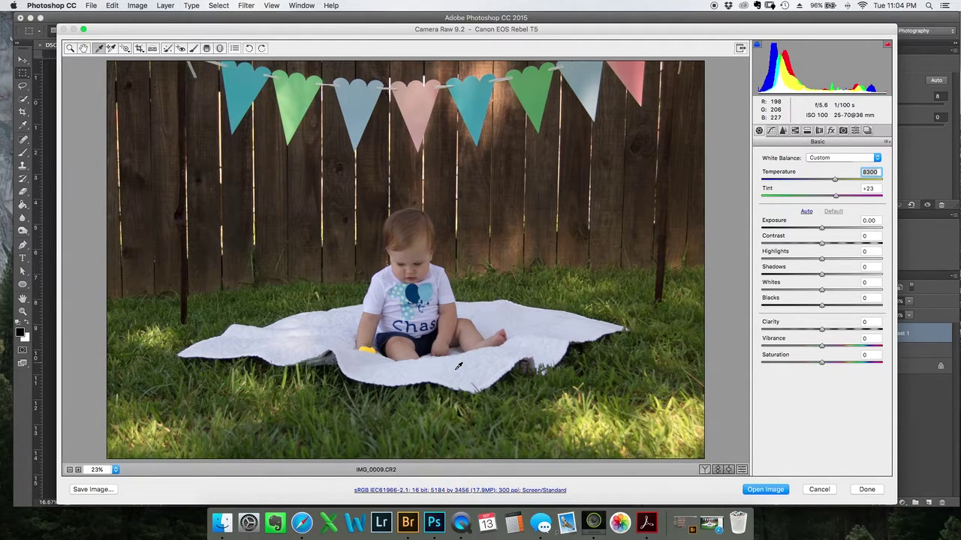
left_click(833, 181)
left_click_drag(834, 182, 836, 181)
left_click(836, 198)
left_click_drag(837, 198, 839, 197)
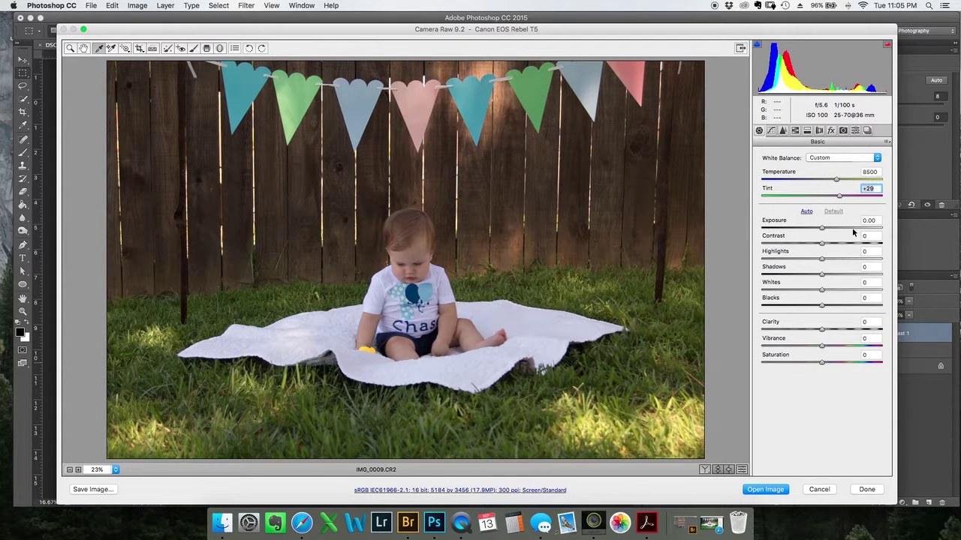
Step: Brighten the photo with exposure +0.70, contrast +31 and clarity +3
left_click_drag(823, 232, 842, 246)
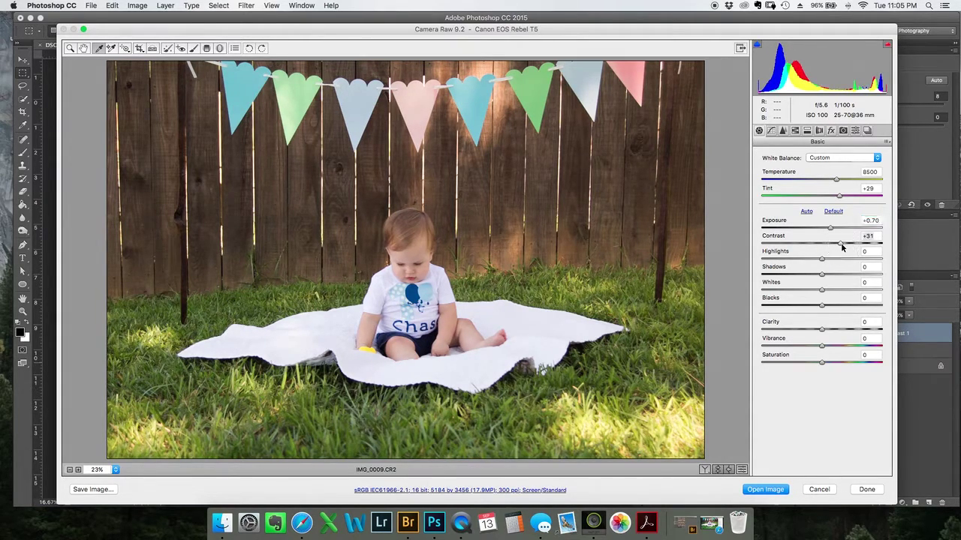
left_click(824, 331)
left_click_drag(823, 333, 825, 333)
Step: Set the luminance noise reduction to 16 in the detail adjustments and return to the basic adjustments
left_click(783, 131)
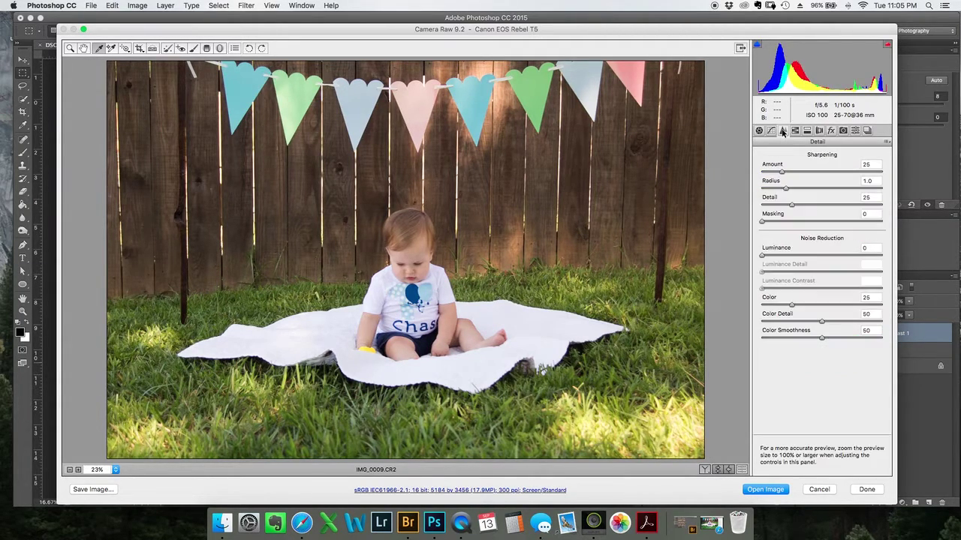
left_click_drag(763, 256, 784, 257)
left_click(784, 257)
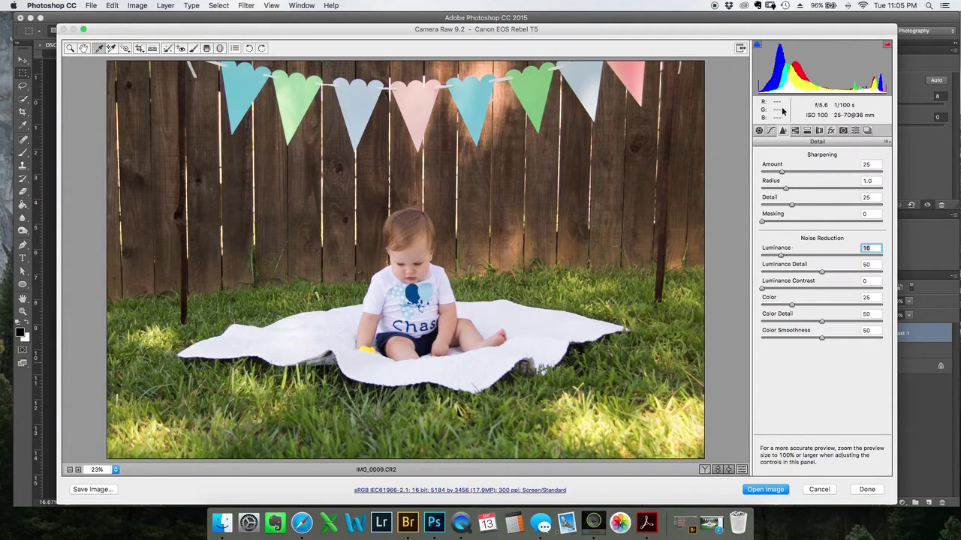
left_click(759, 131)
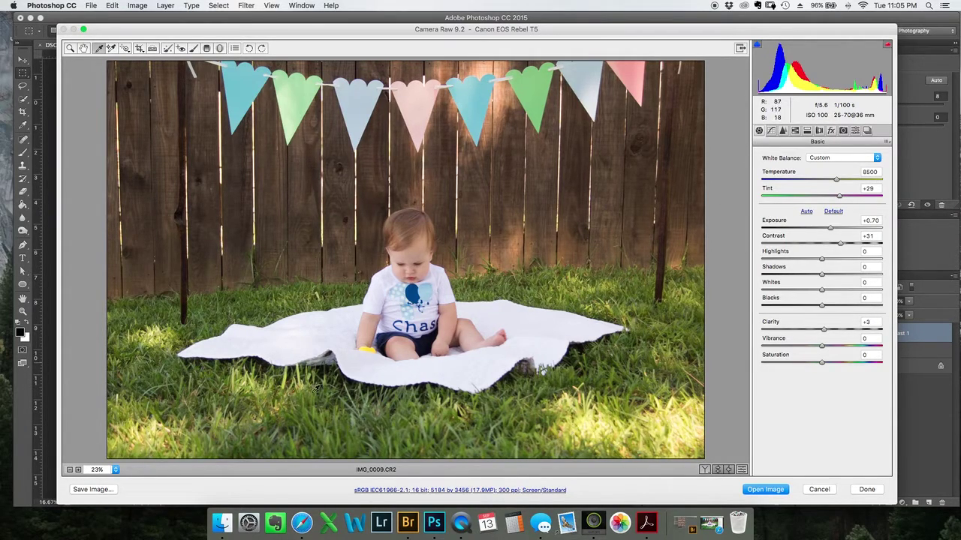
Step: Reduce the saturation of the greens to -46 and of the yellows to -8
left_click(795, 132)
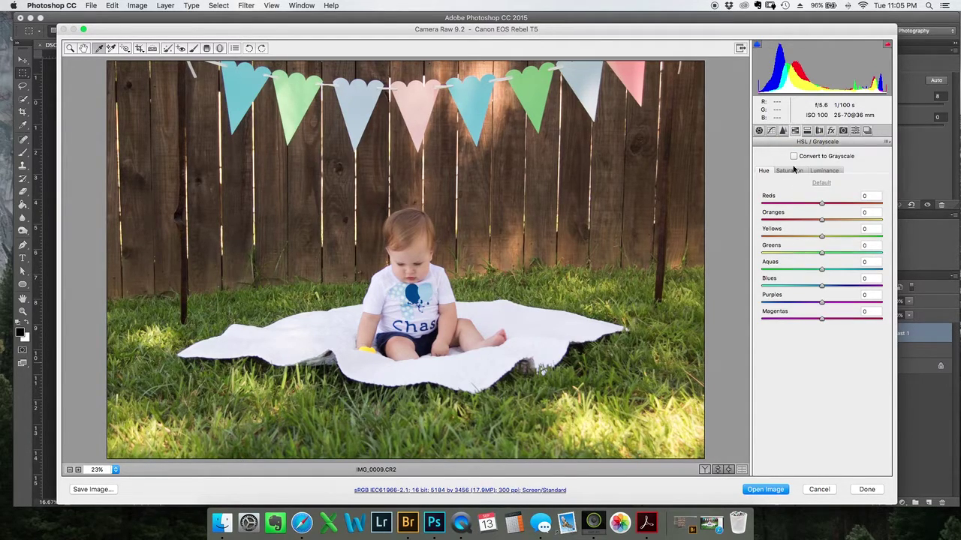
left_click(790, 172)
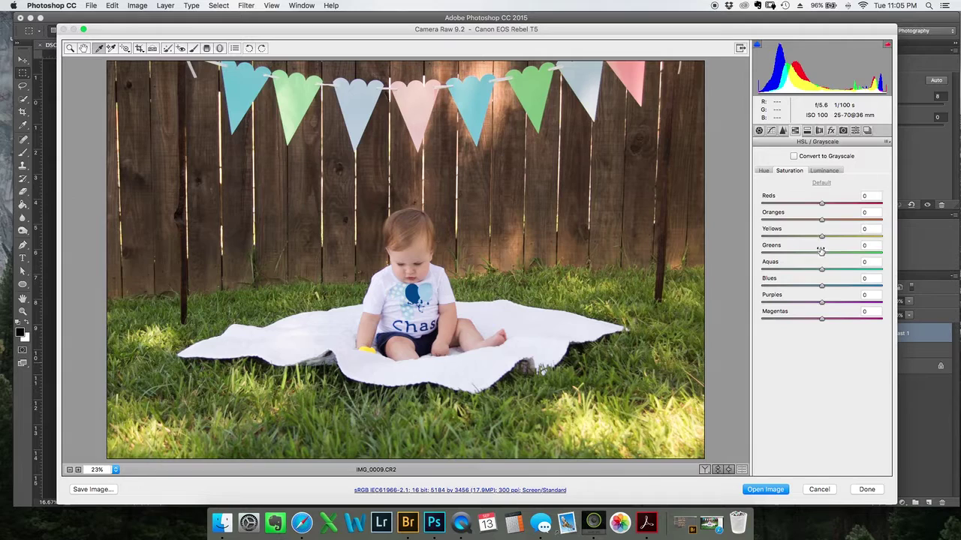
left_click_drag(822, 255, 795, 259)
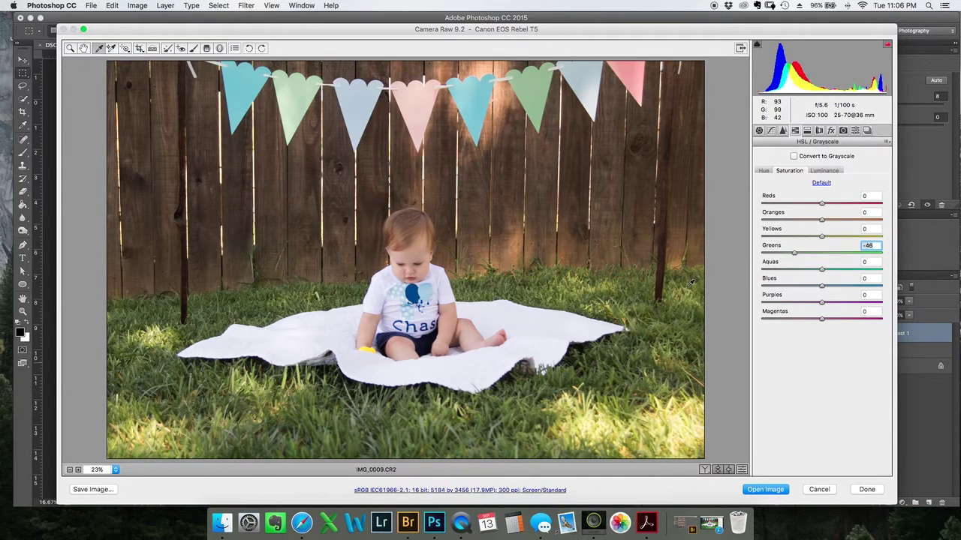
left_click(766, 171)
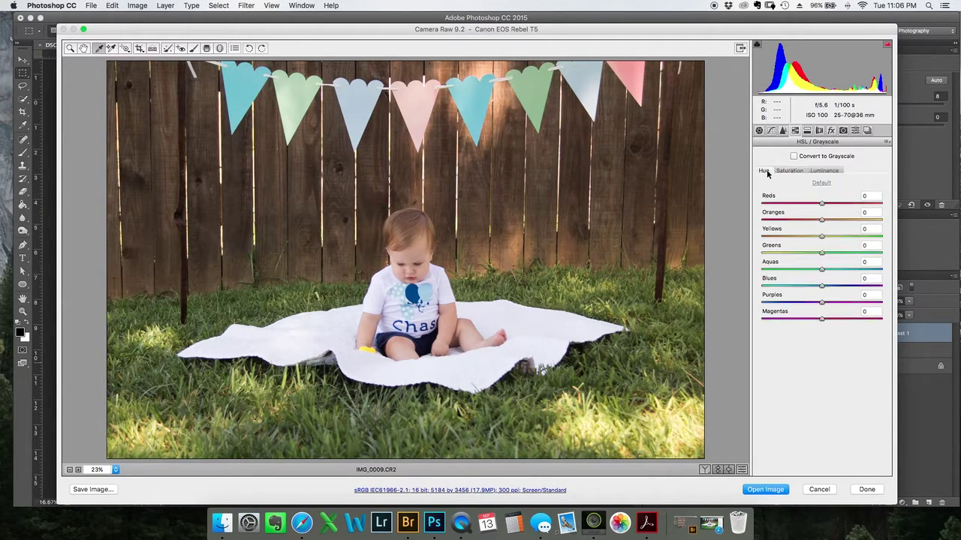
left_click(789, 171)
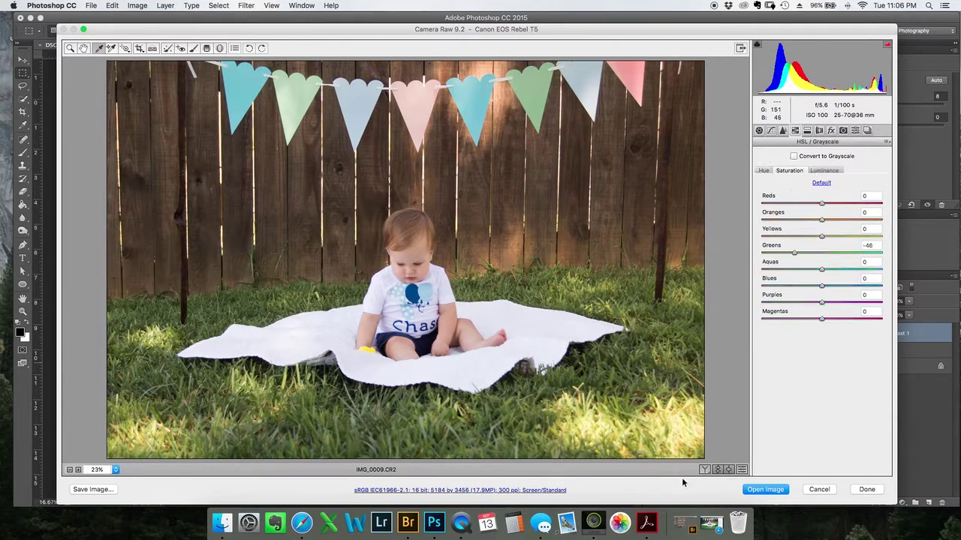
mouse_move(821, 236)
left_mouse_down()
mouse_move(798, 239)
mouse_move(817, 240)
left_mouse_up()
Step: Review the basic, detail and HSL adjustments, and open the developed photo in Photoshop
left_click(758, 132)
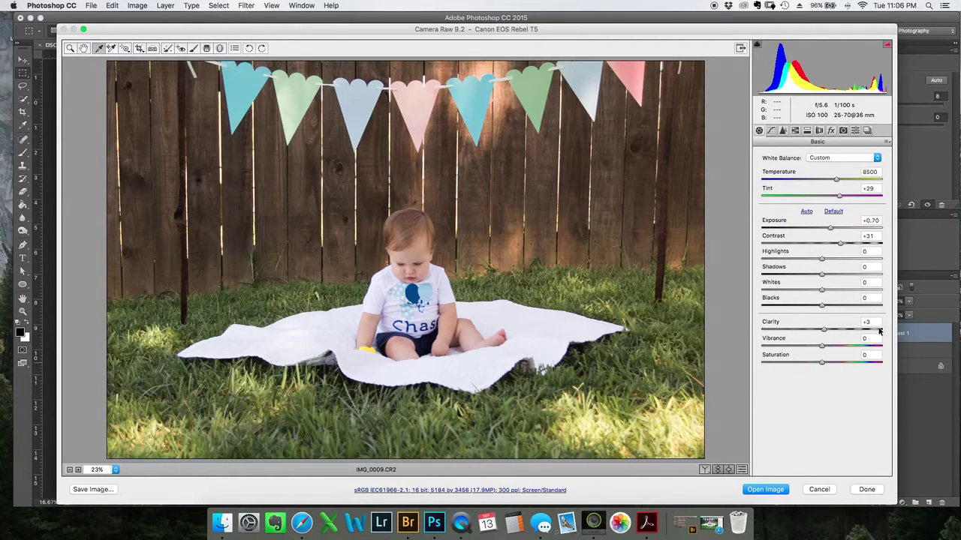
left_click(784, 131)
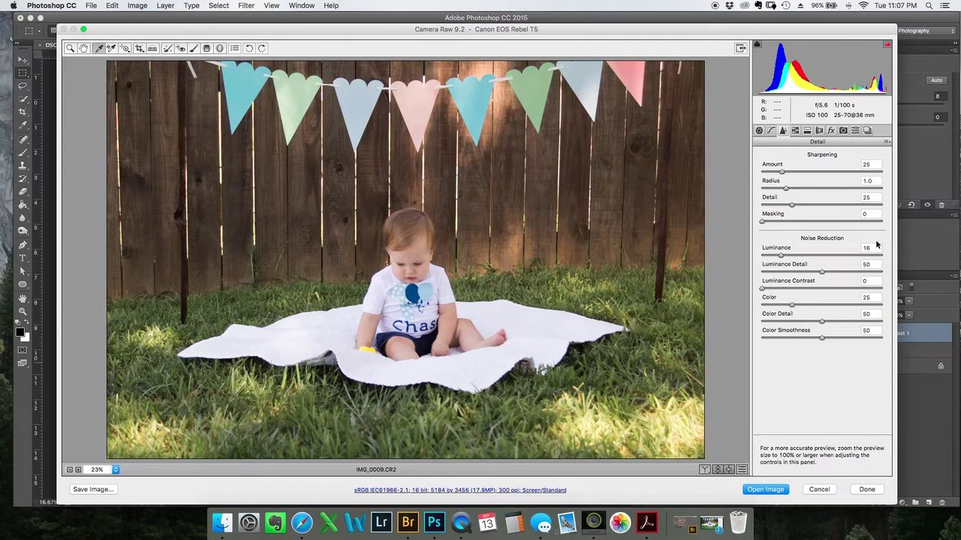
left_click(795, 131)
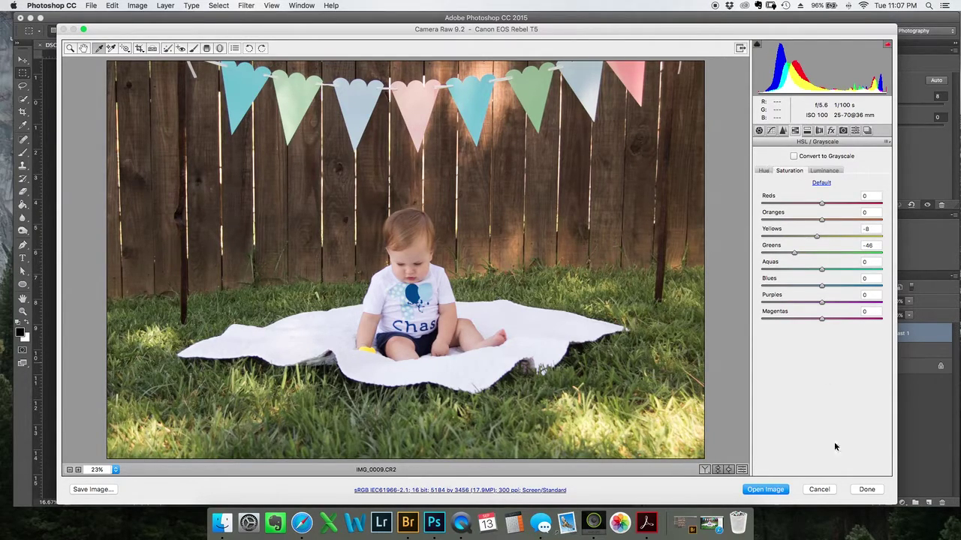
left_click(767, 490)
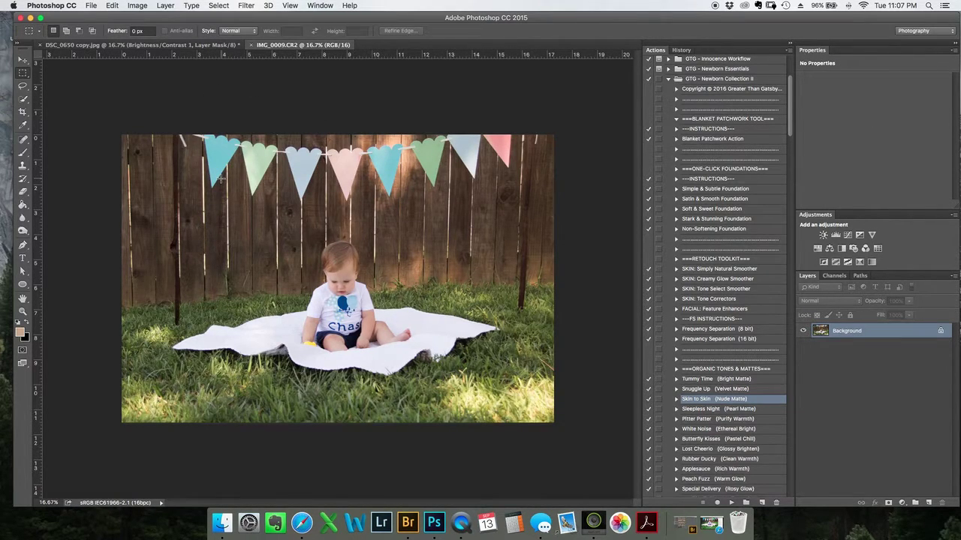
Step: Examine the baby's face up close for skin areas that need retouching
scroll(220, 179, "up", 5)
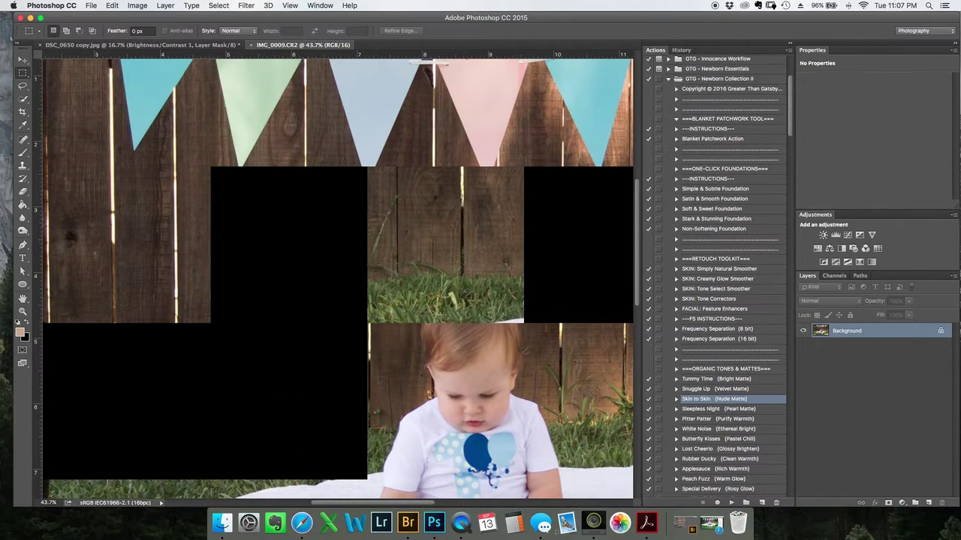
scroll(431, 251, "up", 3)
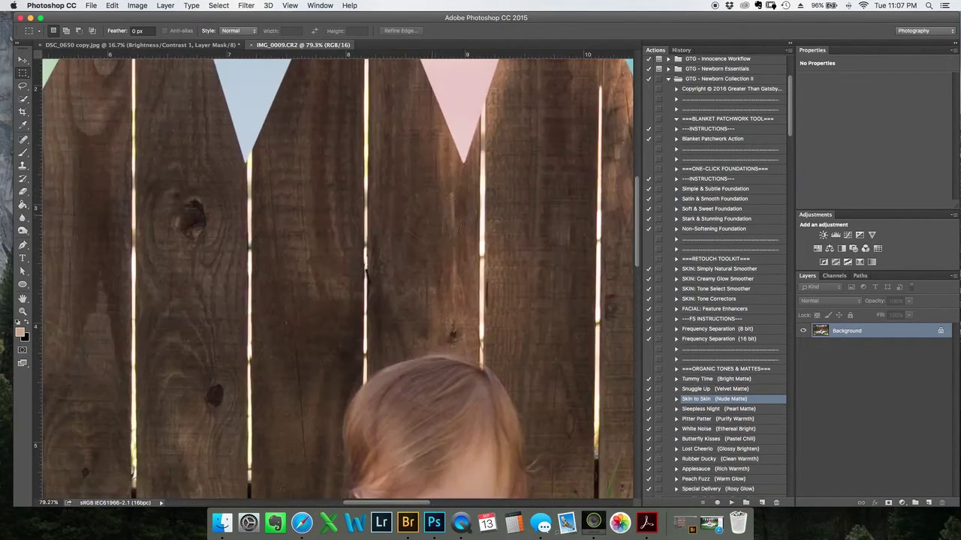
scroll(431, 252, "down", 5)
scroll(431, 251, "up", 5)
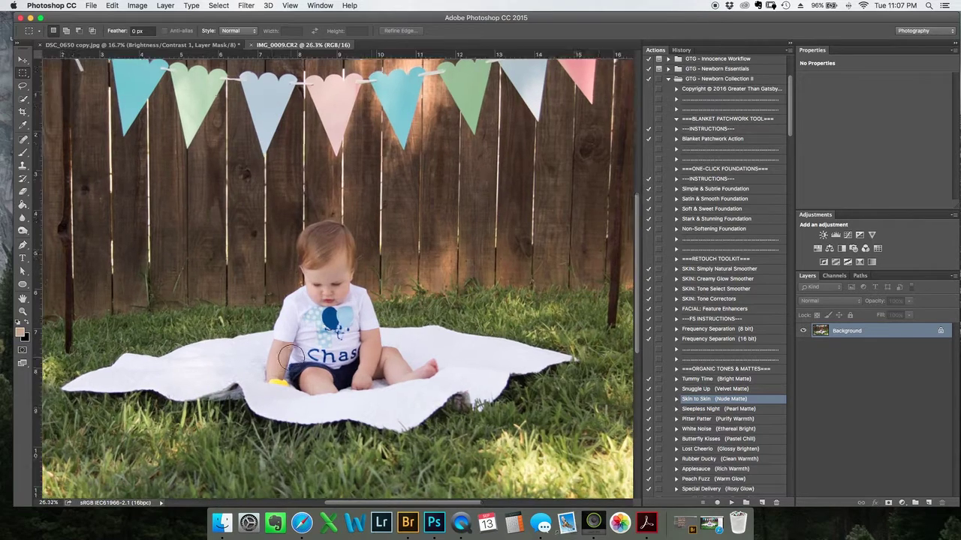
scroll(371, 185, "up", 1)
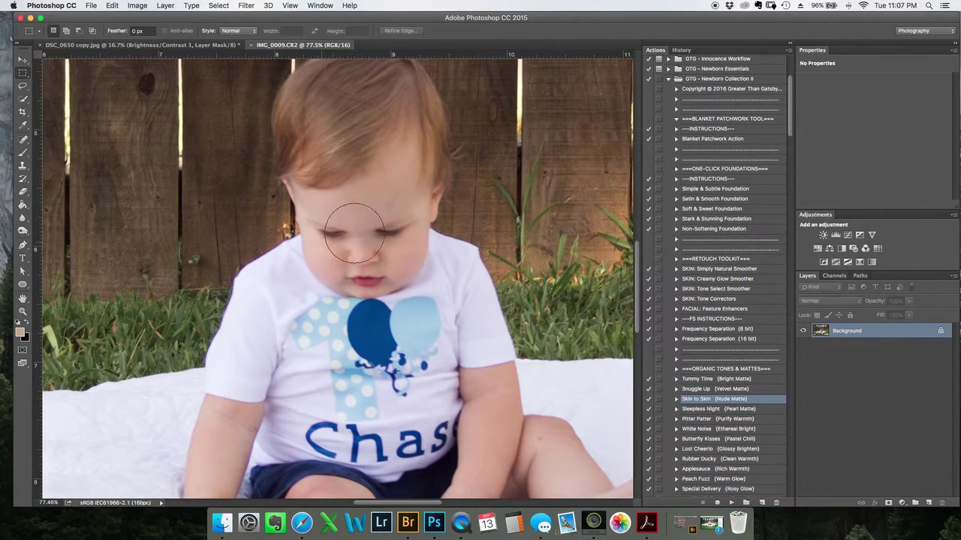
scroll(367, 264, "down", 2)
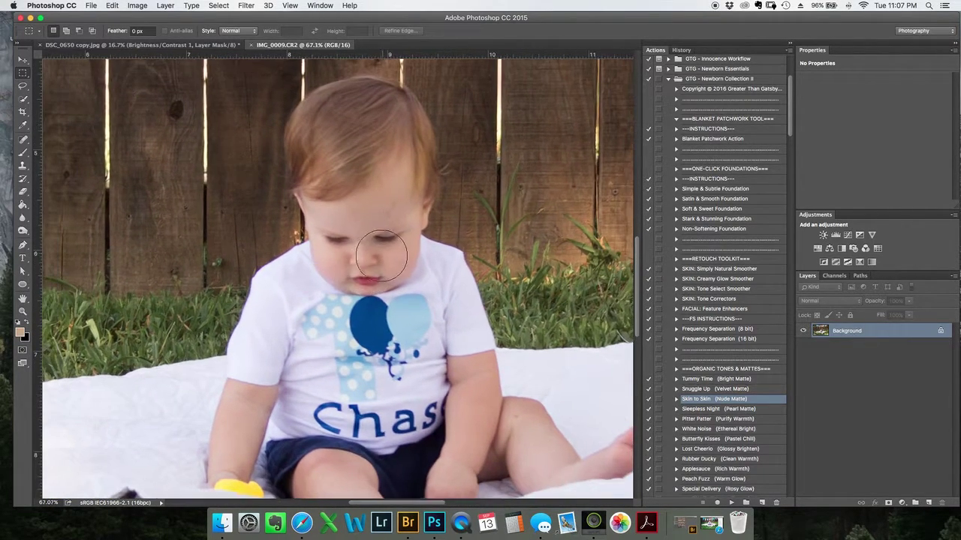
scroll(374, 187, "up", 4)
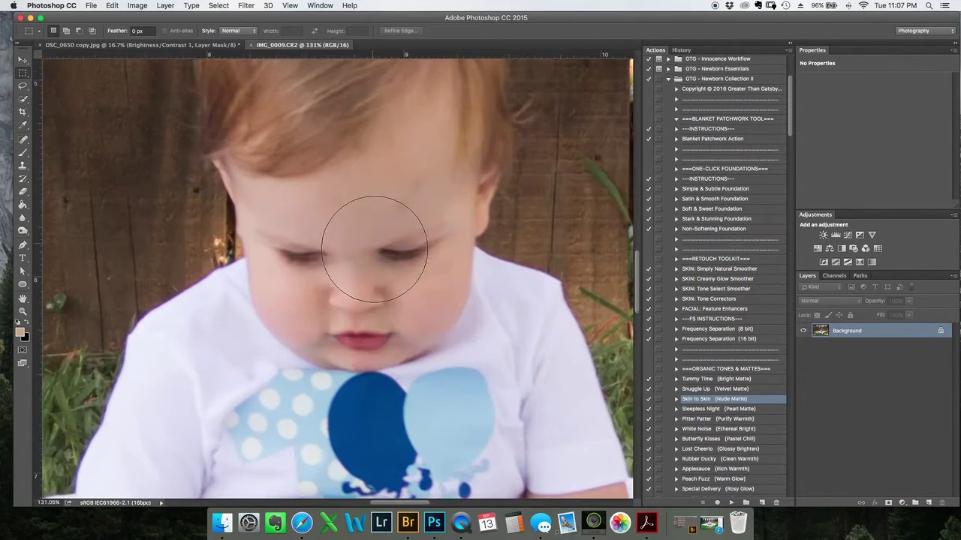
scroll(373, 260, "down", 3)
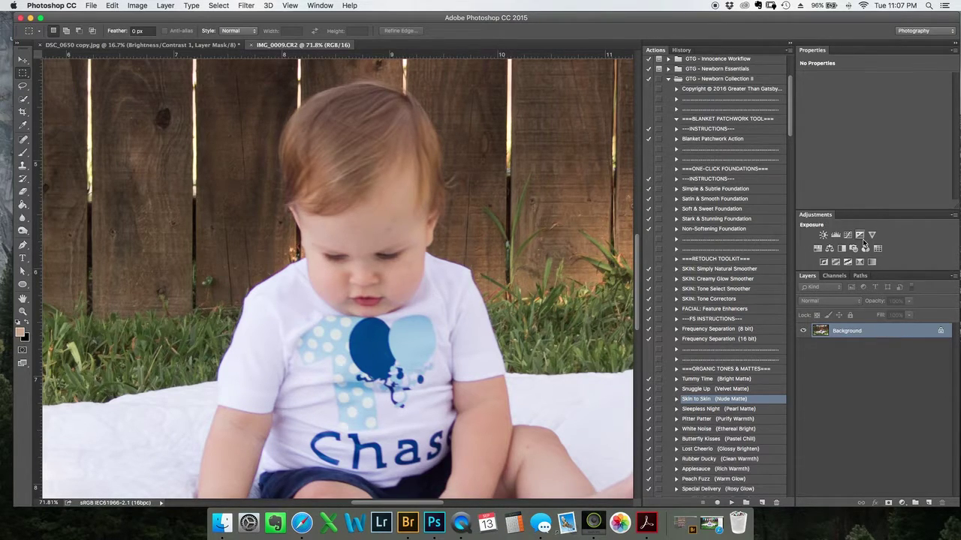
Step: Duplicate the background layer and retouch marks on the baby's forehead and nose bridge with the Spot Healing Brush
left_click_drag(897, 328, 929, 501)
scroll(356, 310, "up", 2)
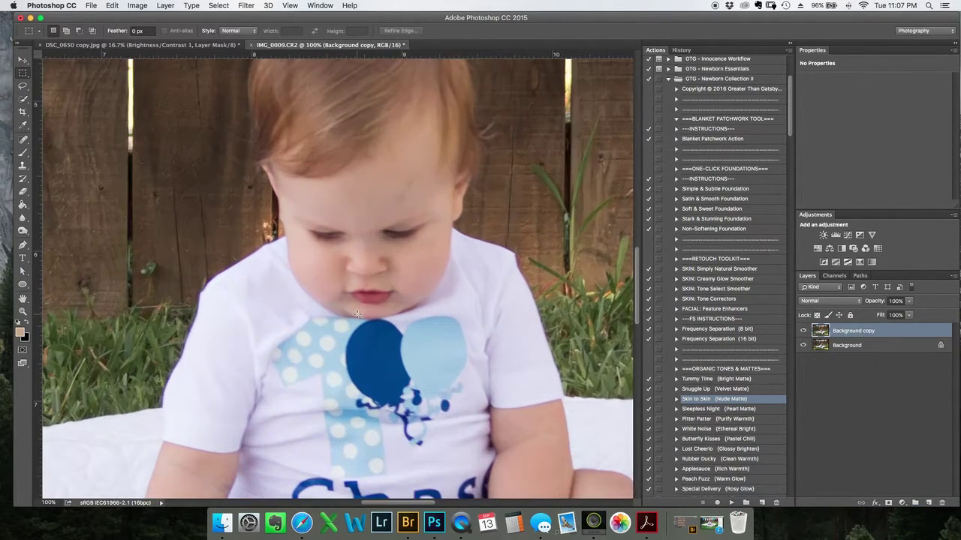
left_click(22, 140)
left_click(396, 216)
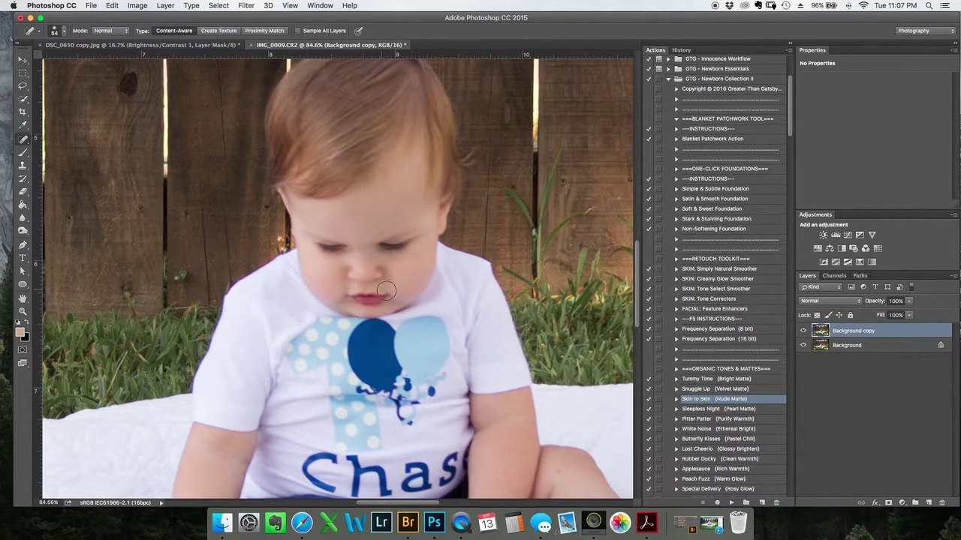
left_click_drag(365, 254, 343, 255)
left_click(354, 214)
Step: Spot-heal small areas at the bridge of the baby's nose and the chin, and undo the last healing stroke
scroll(365, 254, "up", 2)
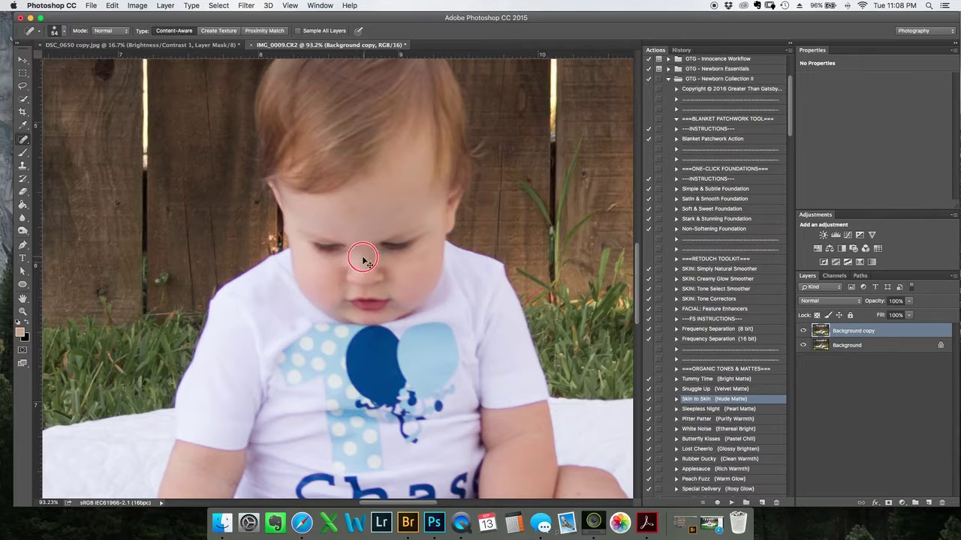
left_click_drag(359, 257, 364, 251)
left_click(364, 251)
left_click(364, 317)
key("super+z")
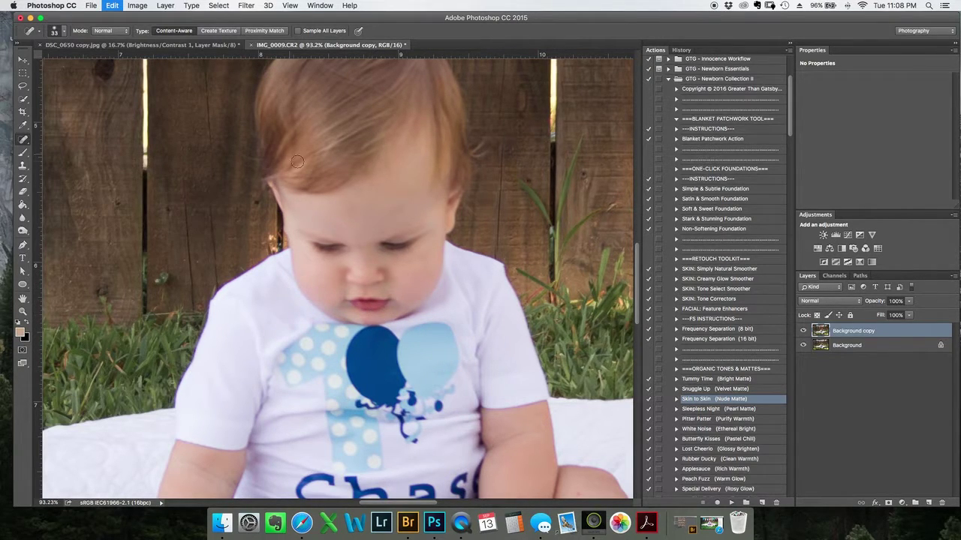
Step: Flatten the retouched copy and the background into a single layer
scroll(412, 274, "down", 5)
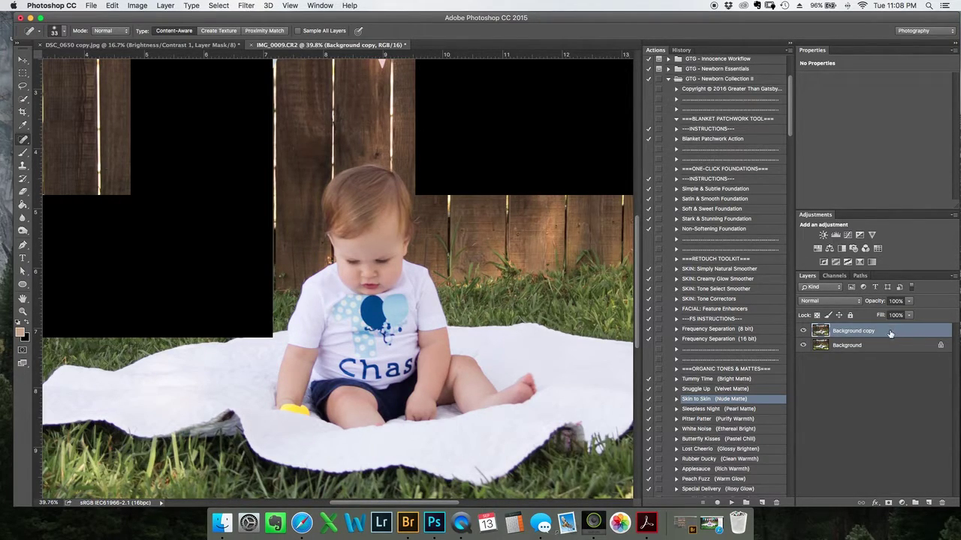
right_click(873, 349)
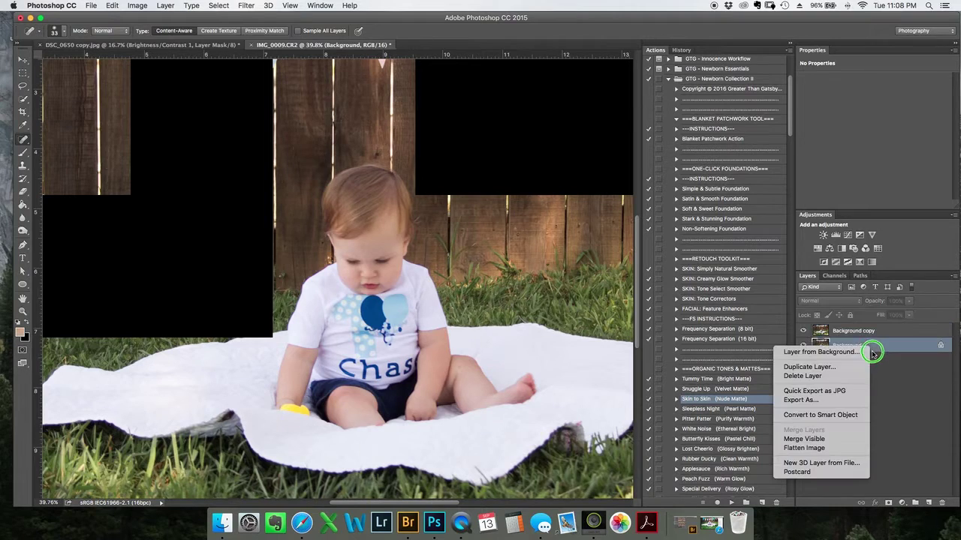
left_click(804, 448)
scroll(380, 297, "up", 3)
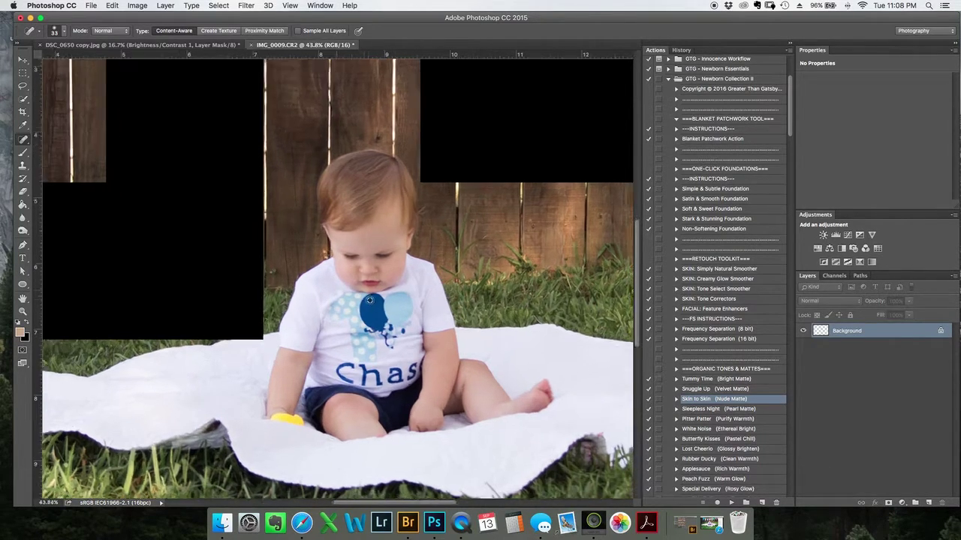
scroll(381, 297, "down", 5)
scroll(383, 315, "up", 1)
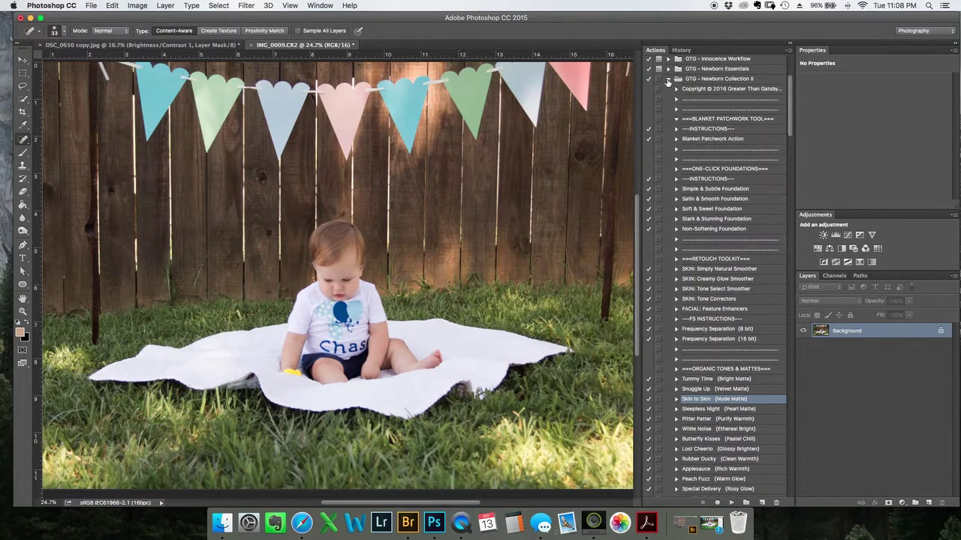
Step: Run the Natural Baby Skin Smoother action from the GTG - Newborn Essentials set
left_click(668, 79)
left_click(668, 68)
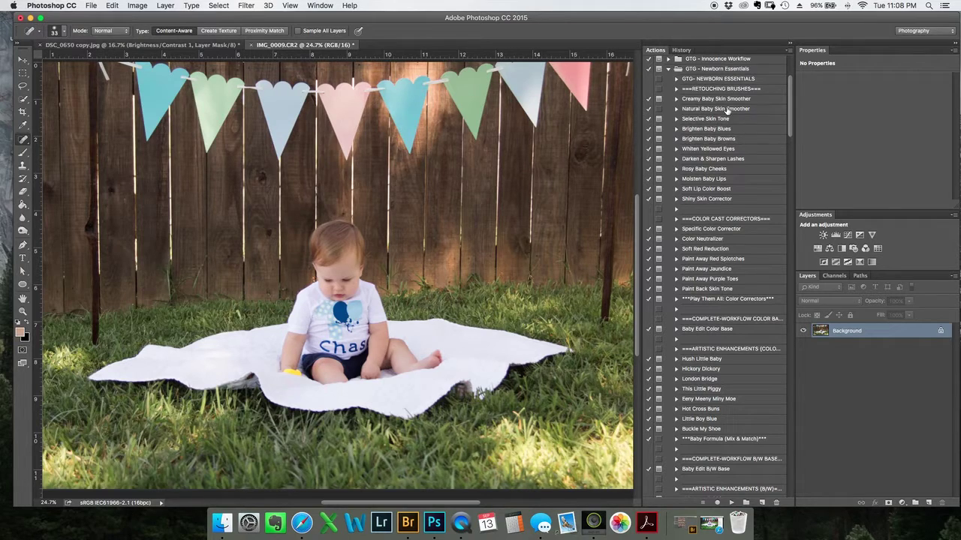
left_click(722, 109)
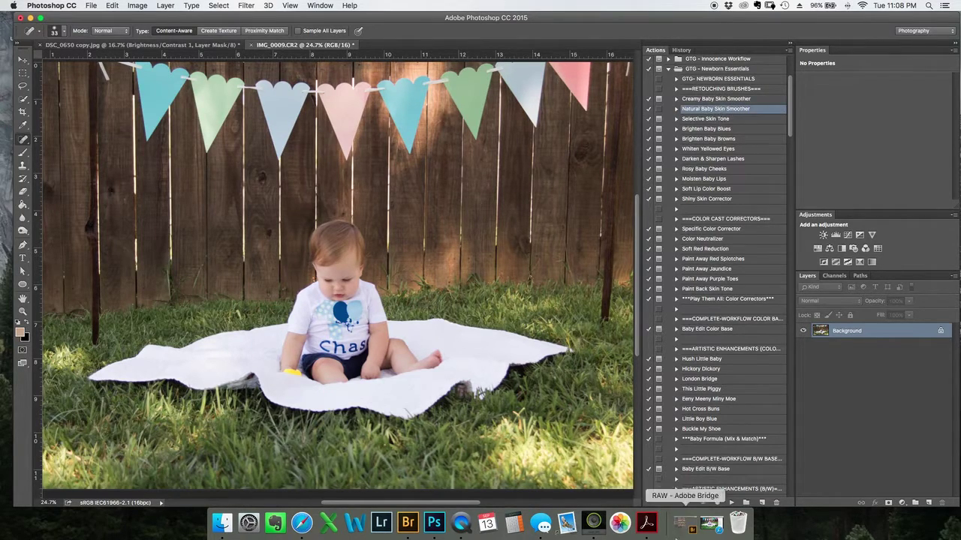
left_click(732, 502)
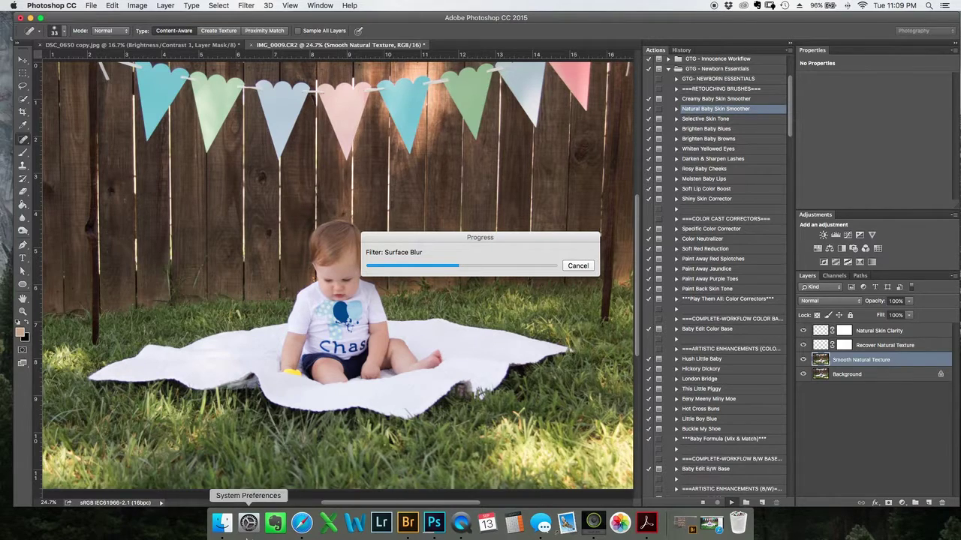
Step: Switch to Safari's Lets Get Started - Photography Style! window, examine the posted version of the baby photo, and return to Photoshop
left_click(302, 526)
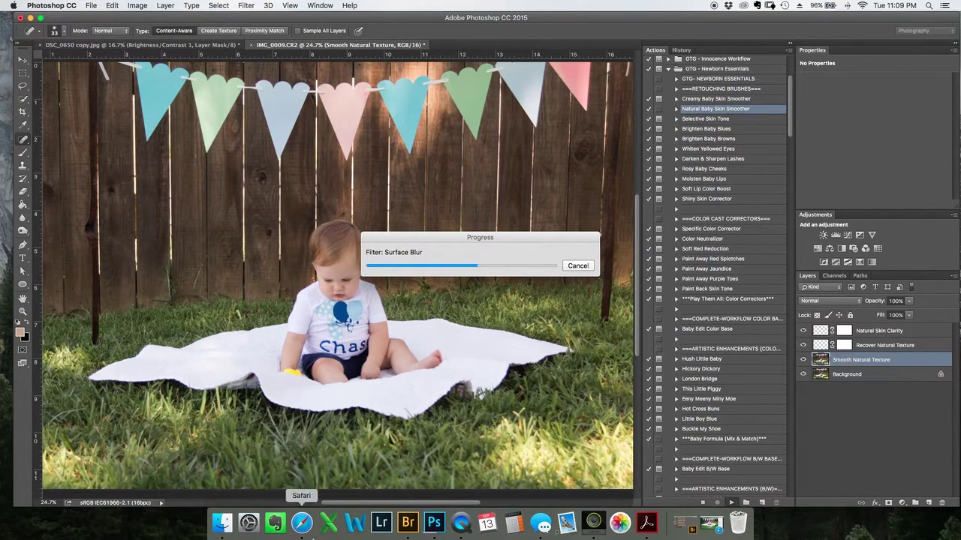
right_click(301, 524)
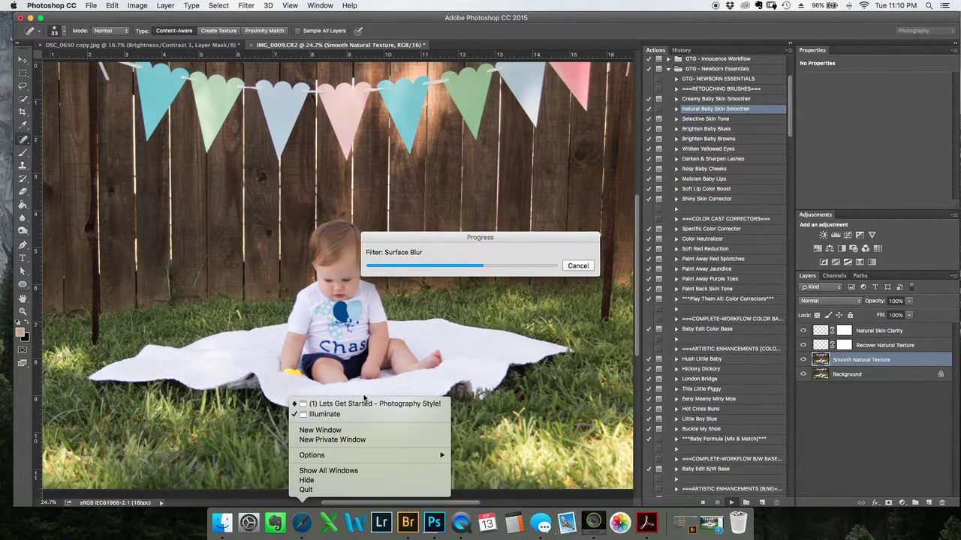
left_click(346, 403)
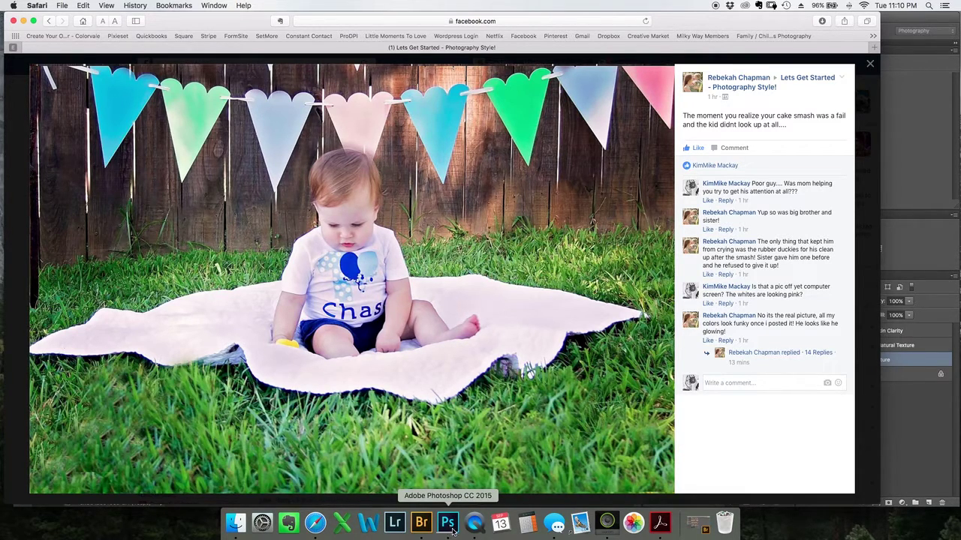
left_click(348, 232)
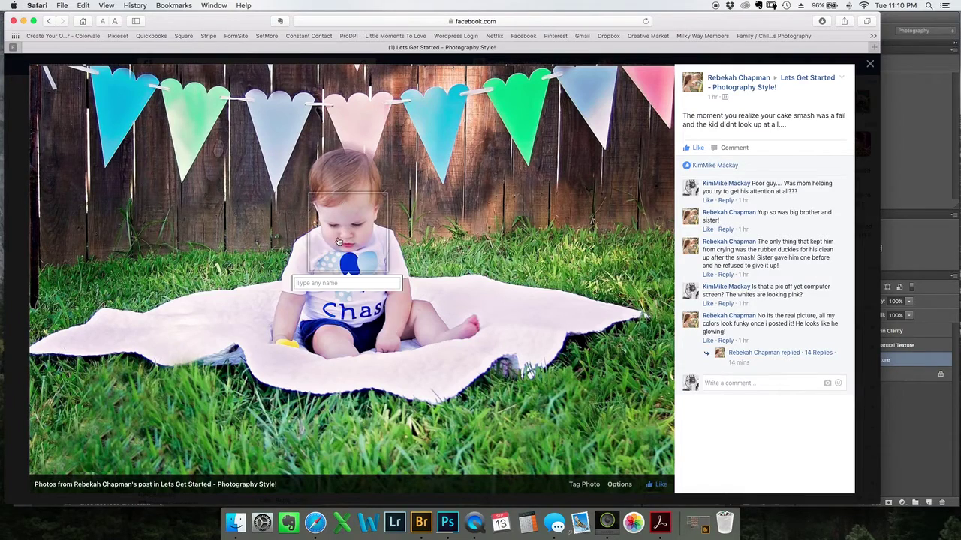
key("Escape")
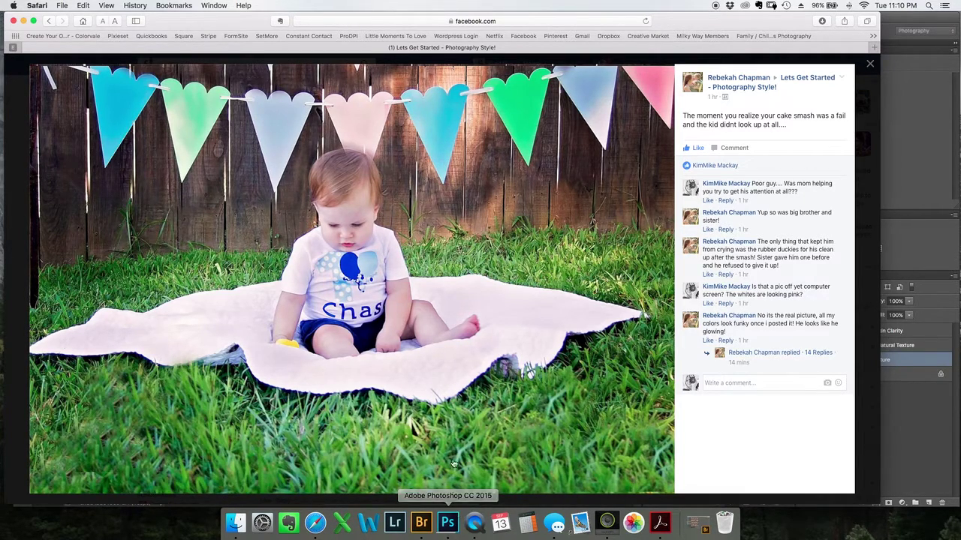
left_click(459, 520)
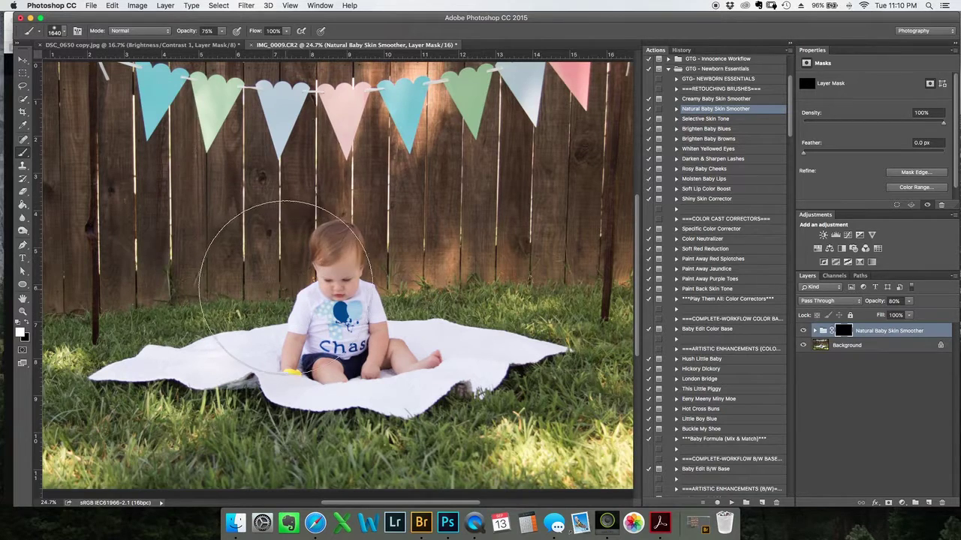
Step: Set the brush opacity to 100% and paint the skin smoother mask over the baby's face and arms
mouse_move(368, 308)
left_mouse_down()
mouse_move(300, 321)
mouse_move(322, 258)
mouse_move(315, 315)
mouse_move(304, 327)
left_mouse_up()
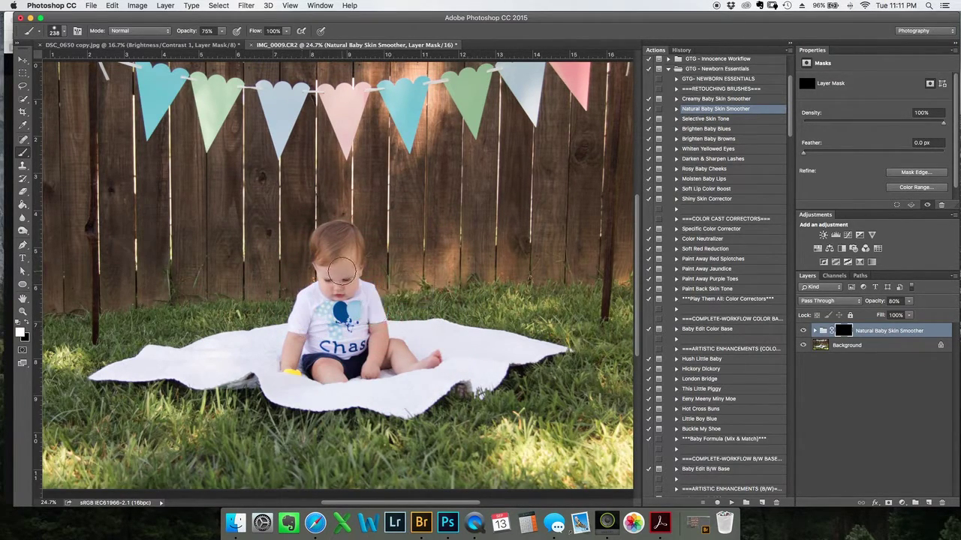
scroll(340, 270, "up", 5)
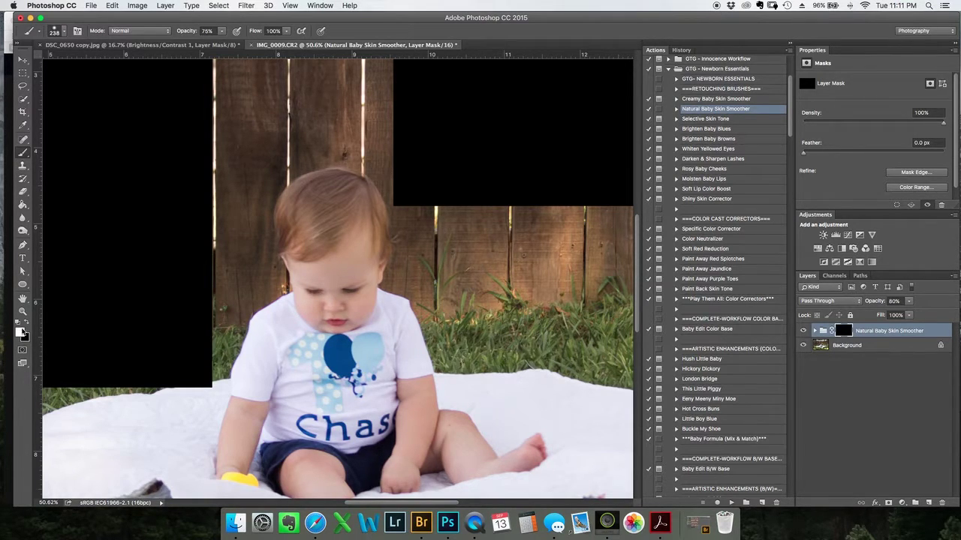
left_click_drag(183, 37, 228, 33)
mouse_move(353, 295)
left_mouse_down()
mouse_move(337, 296)
mouse_move(345, 248)
mouse_move(325, 250)
left_mouse_up()
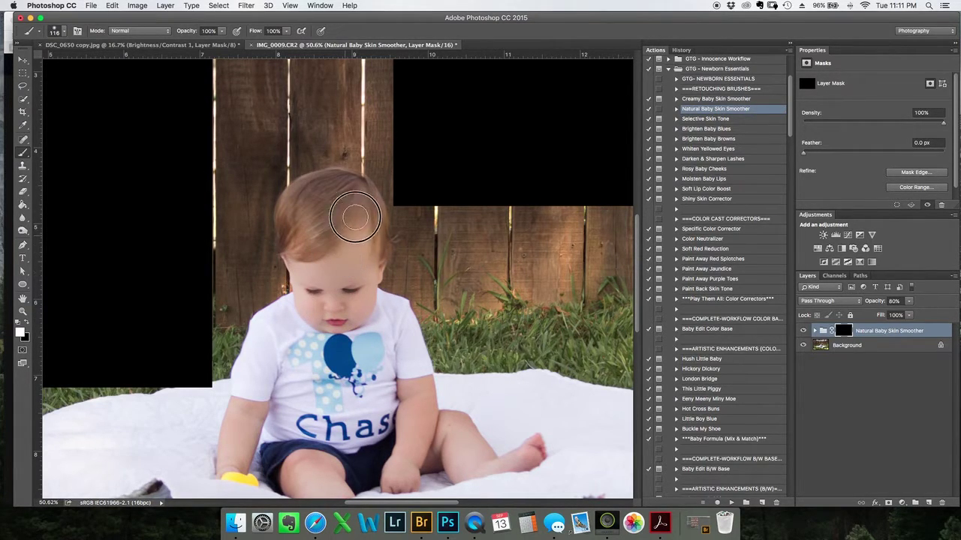
left_click_drag(421, 393, 390, 468)
mouse_move(205, 412)
left_mouse_down()
mouse_move(238, 408)
mouse_move(238, 429)
mouse_move(253, 403)
mouse_move(241, 454)
left_mouse_up()
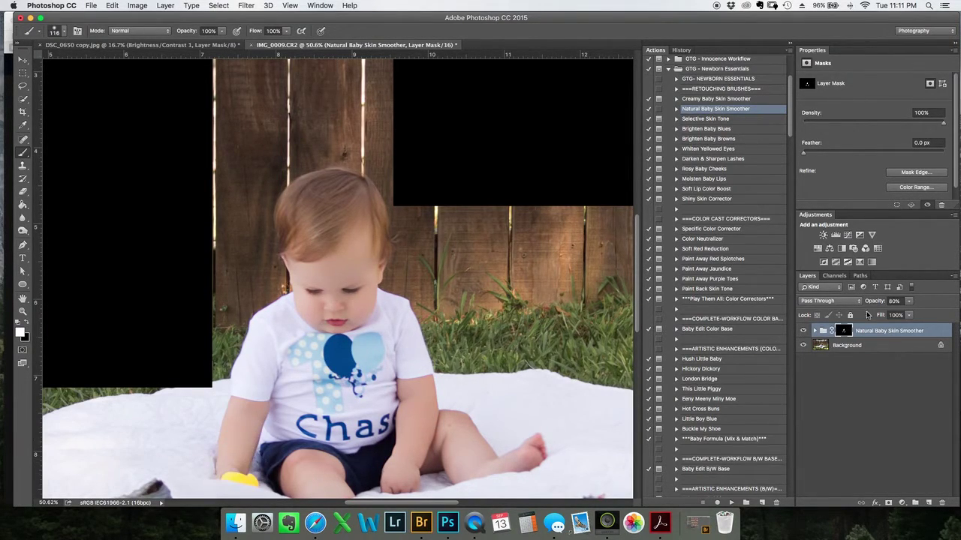
left_click(847, 346)
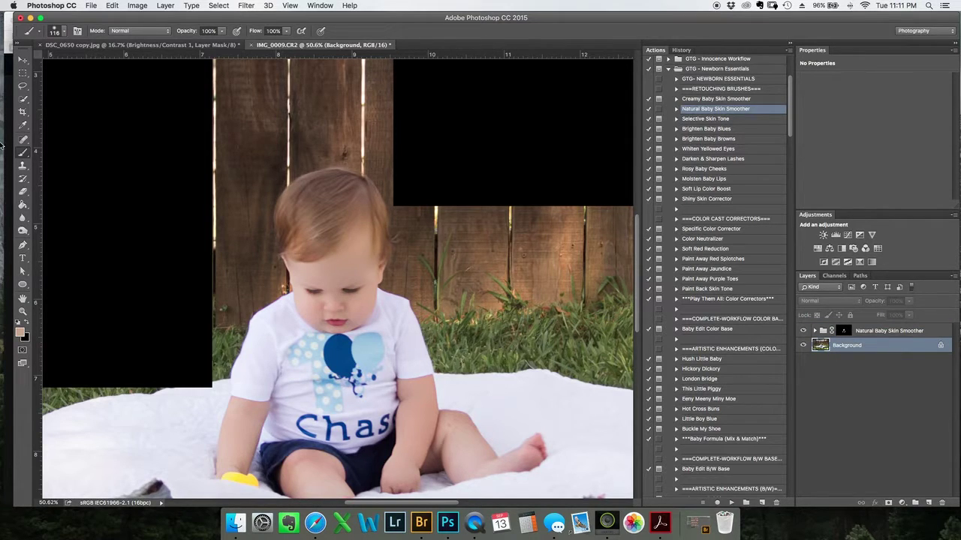
left_click(22, 141)
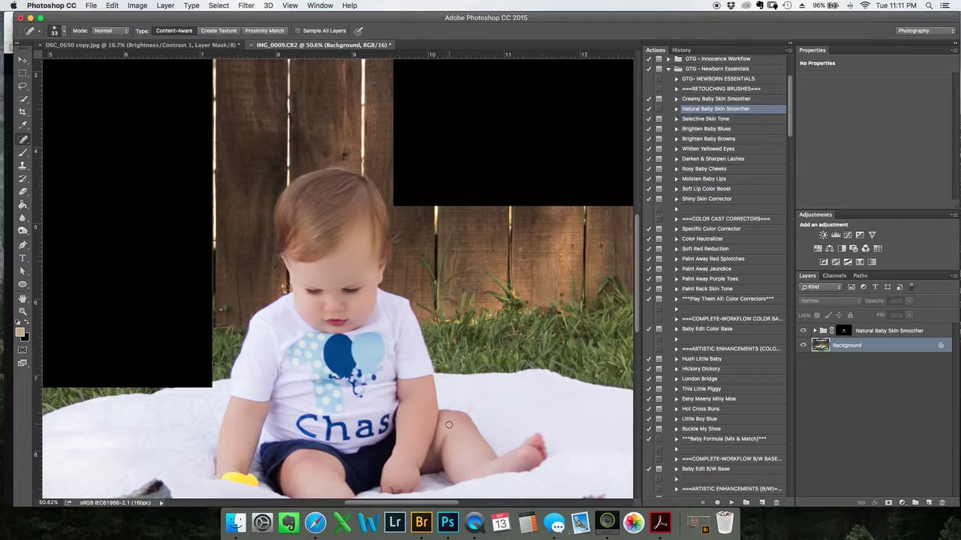
left_click(871, 333)
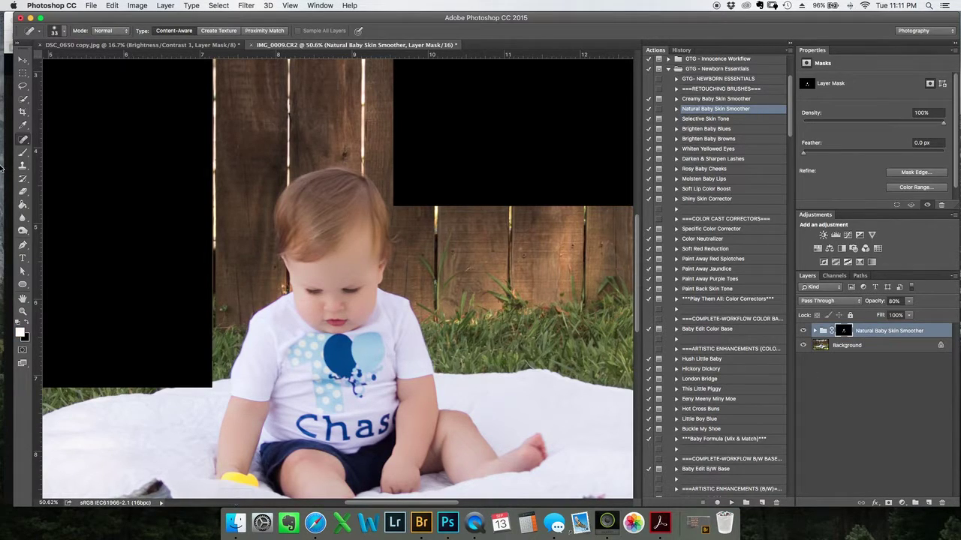
left_click(24, 154)
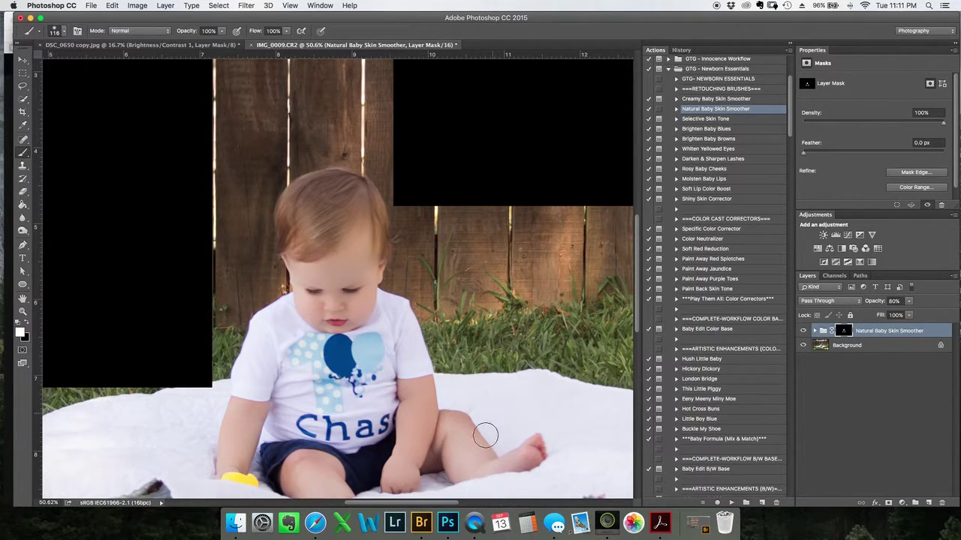
Step: Paint the Natural Baby Skin Smoother mask over the baby's legs and foot, matching the brush size to each area
mouse_move(461, 458)
left_mouse_down()
mouse_move(457, 451)
mouse_move(472, 439)
mouse_move(487, 457)
mouse_move(532, 452)
left_mouse_up()
scroll(360, 388, "down", 5)
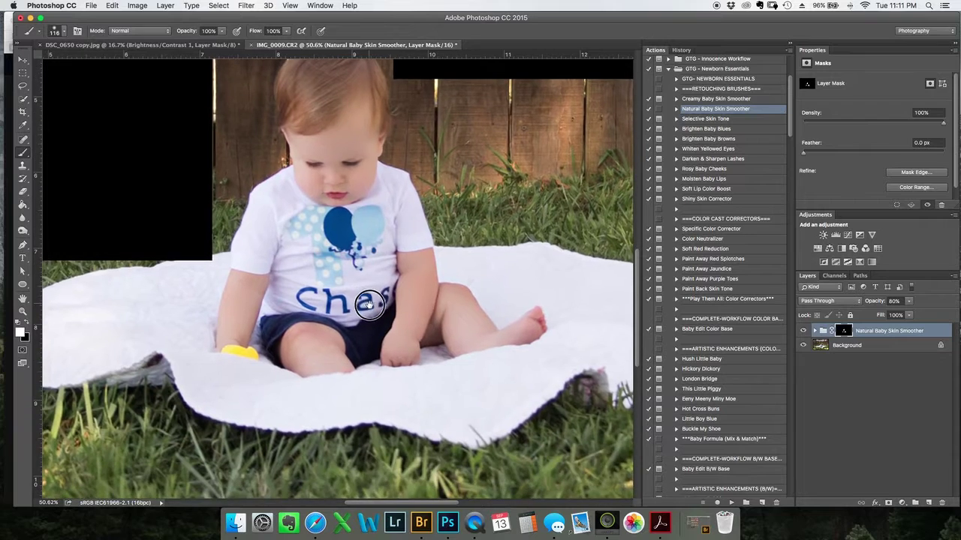
key("bracketright")
key("bracketright")
key("bracketright")
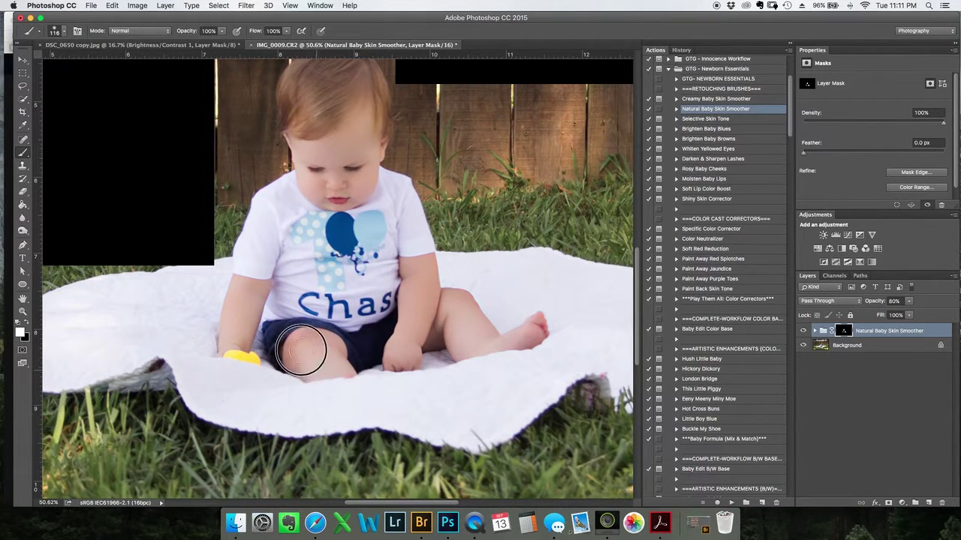
mouse_move(323, 371)
left_mouse_down()
mouse_move(341, 370)
mouse_move(322, 350)
mouse_move(324, 373)
left_mouse_up()
key("bracketleft")
key("bracketleft")
key("bracketleft")
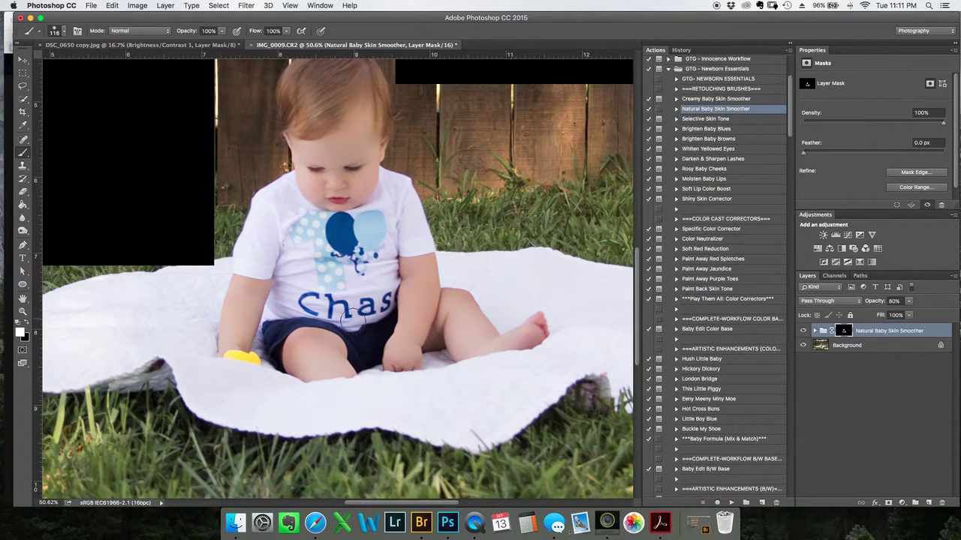
Step: Raise the Natural Baby Skin Smoother group's opacity to 83% and toggle its visibility to compare the skin with and without smoothing
scroll(386, 204, "down", 2)
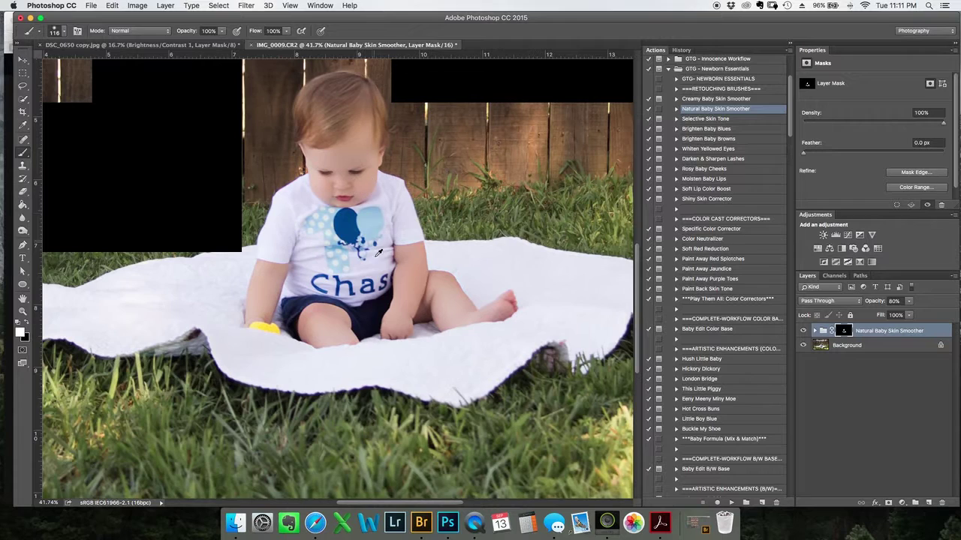
scroll(343, 256, "up", 3)
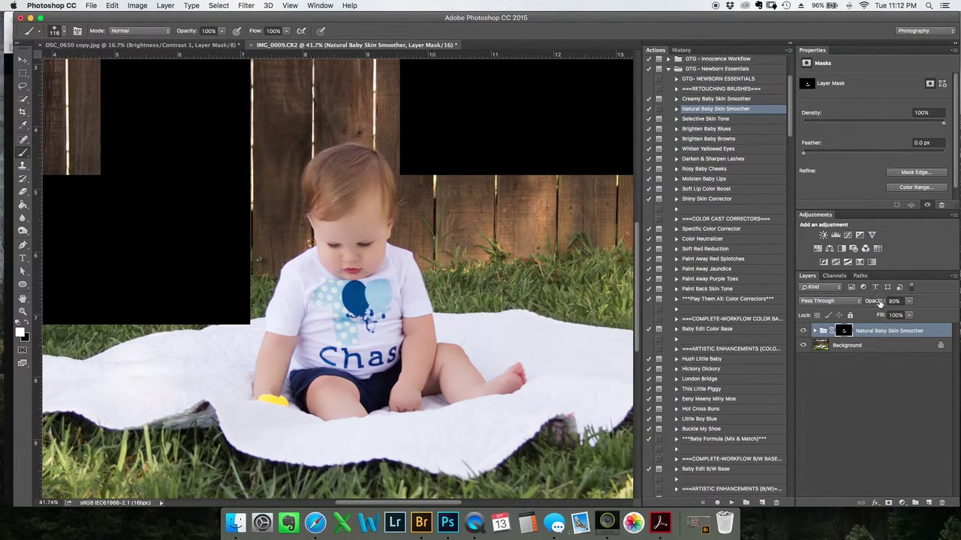
left_click_drag(873, 306, 878, 303)
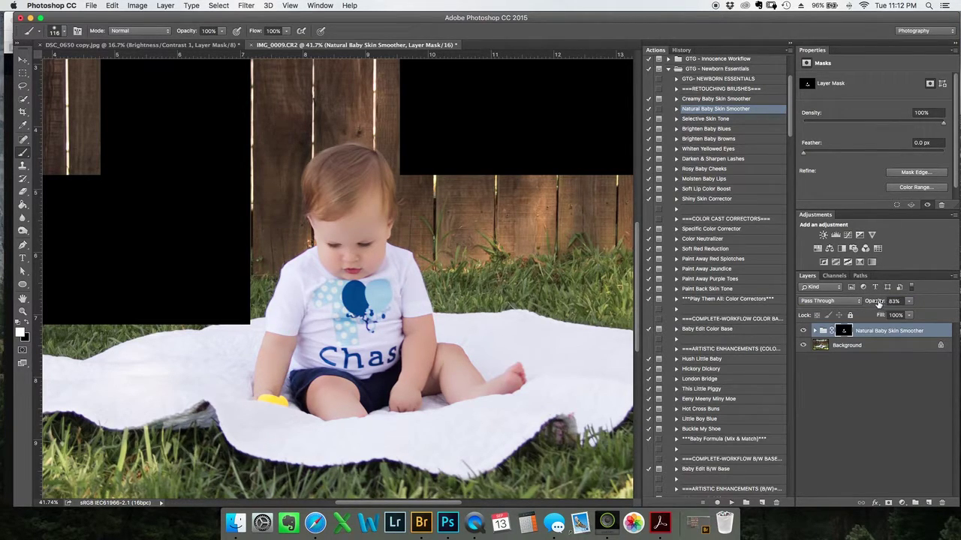
left_click(803, 331)
left_click(803, 331)
left_click(803, 331)
left_click(803, 331)
Step: Fine-tune the smoother group's opacity against the unsmoothed skin, and flatten the image
left_click_drag(879, 303, 874, 303)
left_click(804, 332)
left_click(804, 332)
left_click_drag(869, 301, 873, 301)
right_click(869, 345)
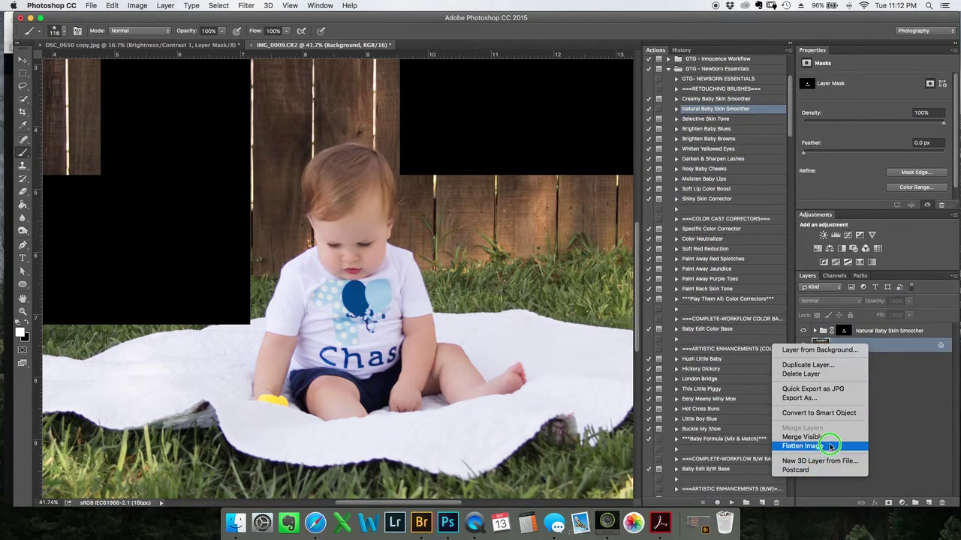
left_click(803, 447)
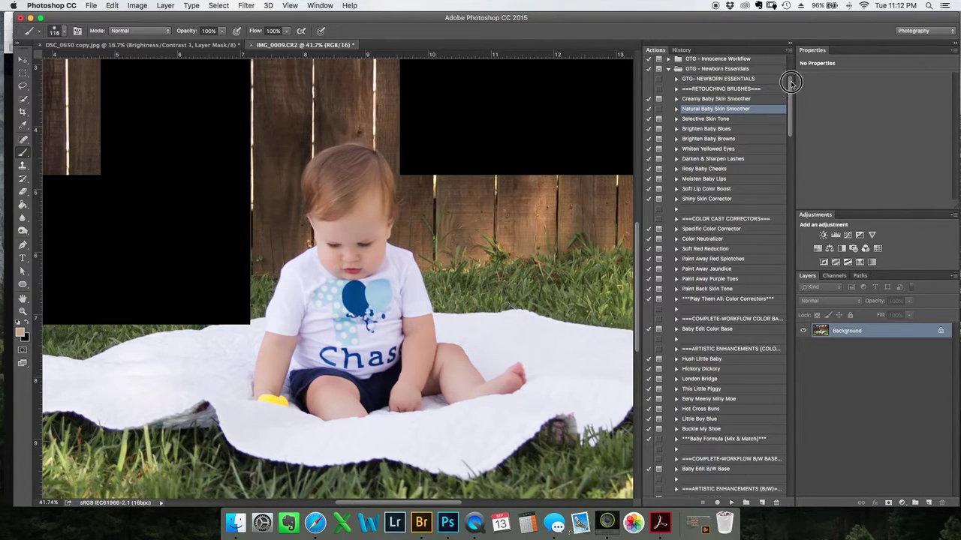
Step: Run the IRIS: Soft Sharpen action from the GTG - Innocence Retouch set
scroll(748, 78, "up", 5)
left_click(668, 201)
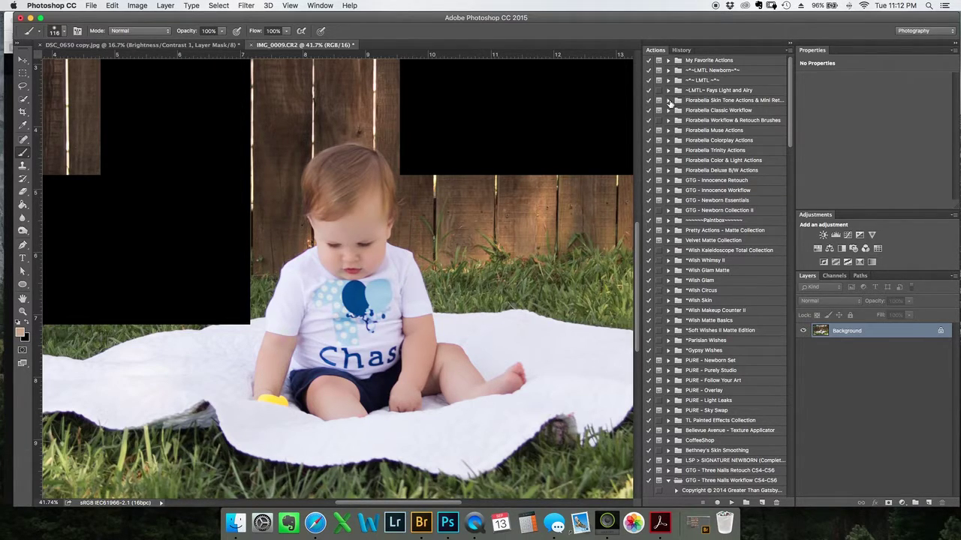
left_click(668, 181)
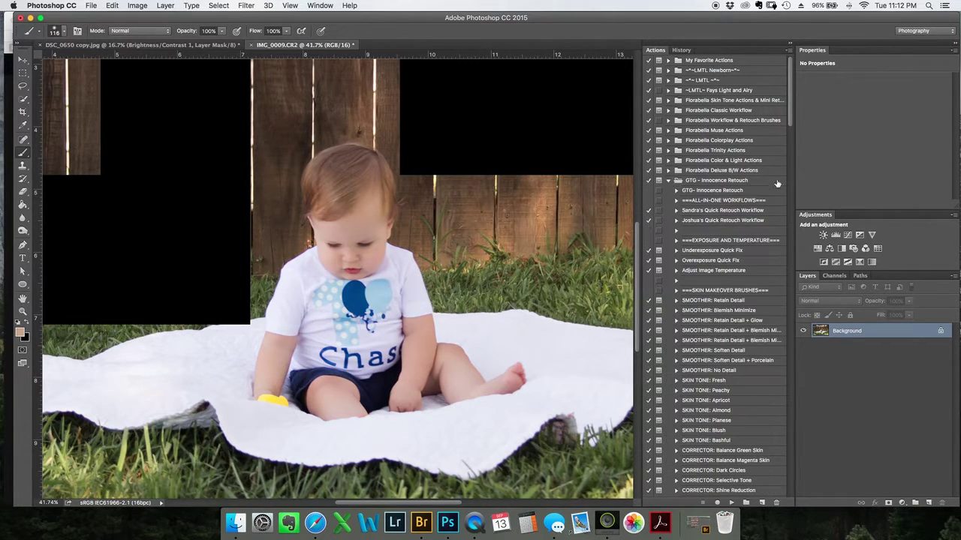
left_click_drag(789, 126, 784, 189)
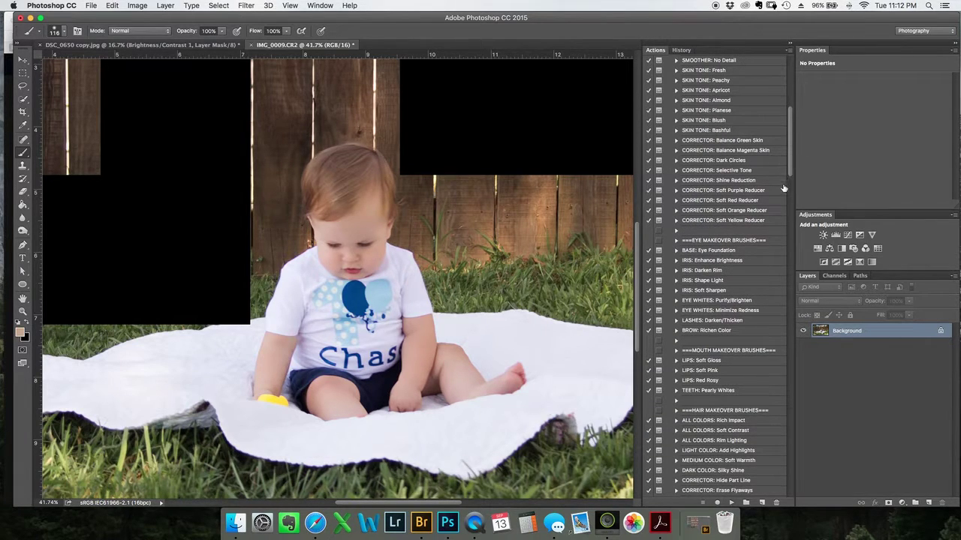
left_click(716, 291)
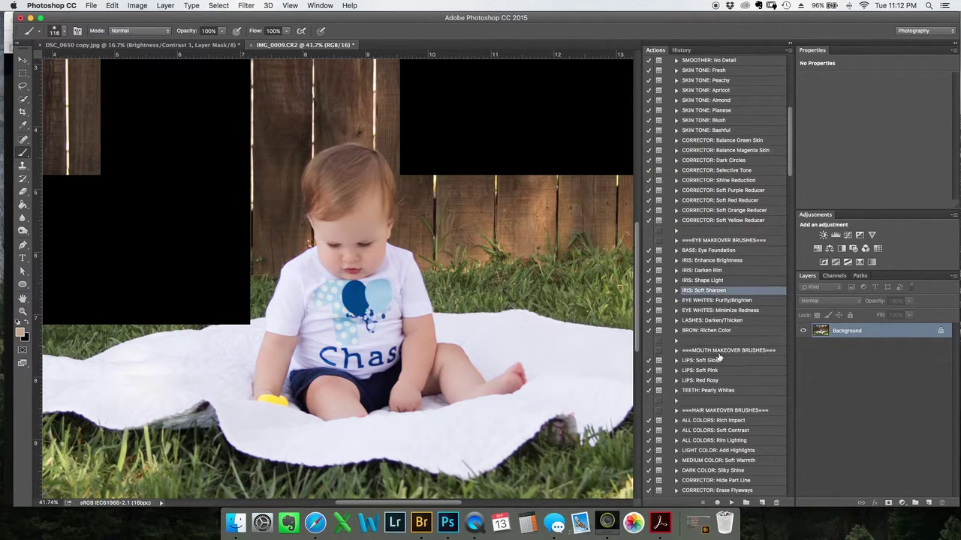
left_click(733, 505)
left_click(554, 193)
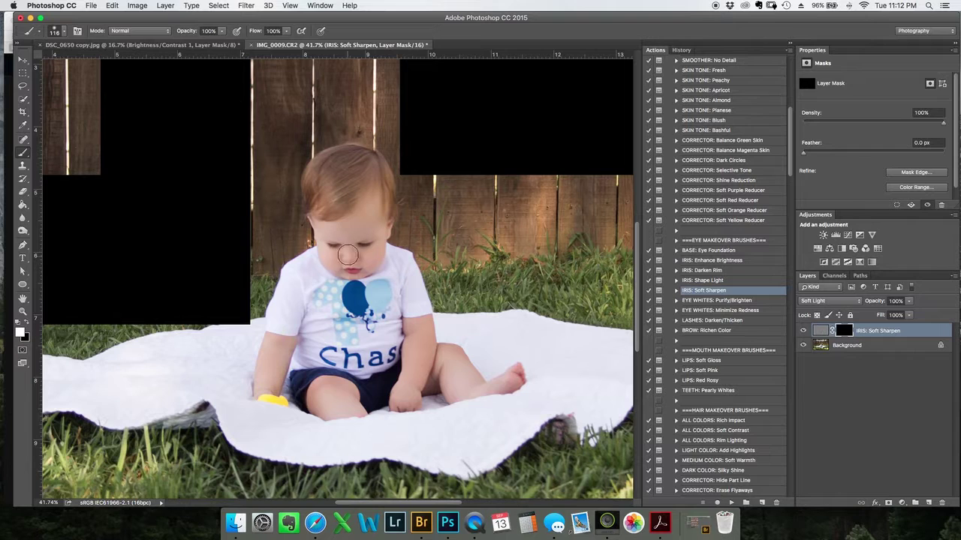
Step: Reduce the brush size to 68 and paint the IRIS: Soft Sharpen mask over both of the baby's eyes
scroll(338, 235, "up", 5)
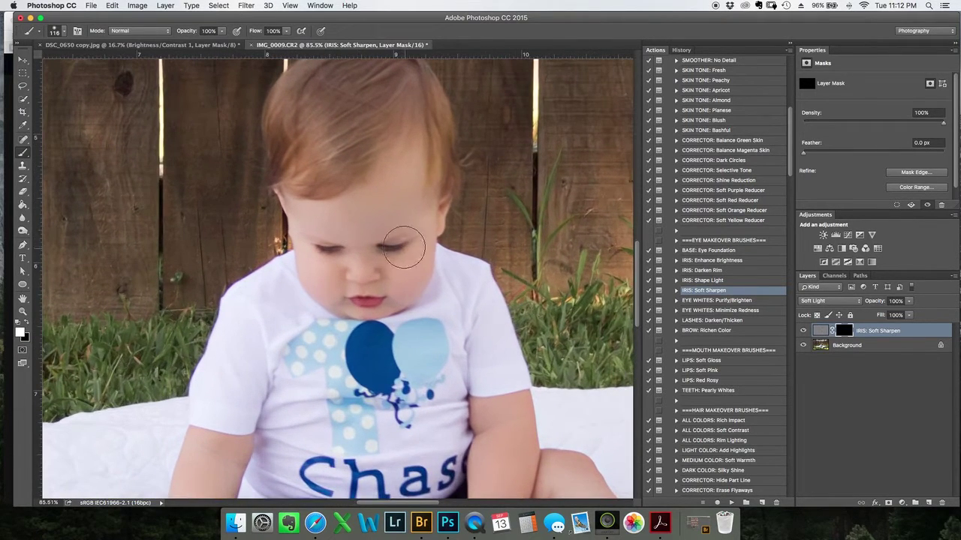
mouse_move(397, 253)
left_mouse_down("ctrl+alt")
mouse_move(385, 256)
mouse_move(381, 242)
mouse_move(418, 232)
mouse_move(408, 247)
left_mouse_up("ctrl+alt")
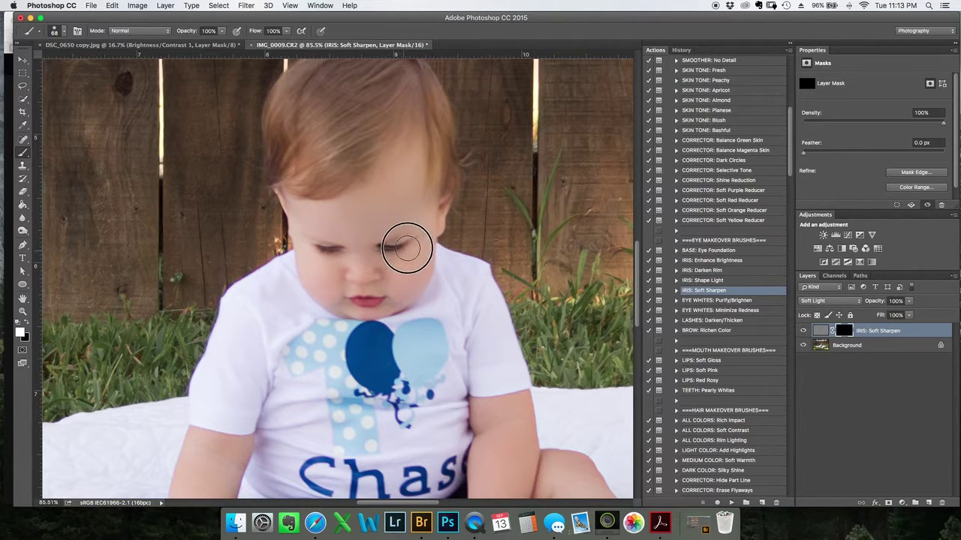
left_click_drag(331, 247, 328, 248)
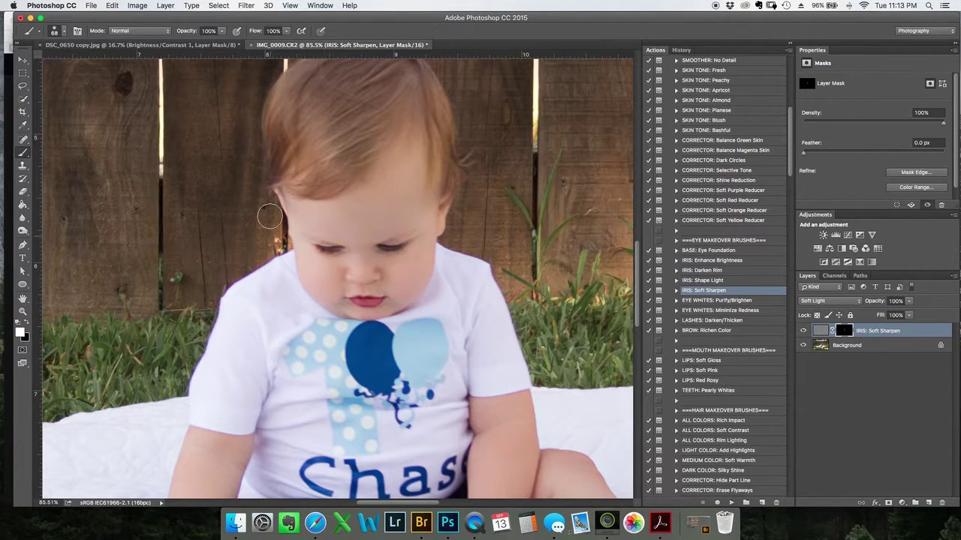
Step: Check the sharpened result across the whole photo and flatten the IRIS: Soft Sharpen layer into the background
scroll(345, 392, "down", 5)
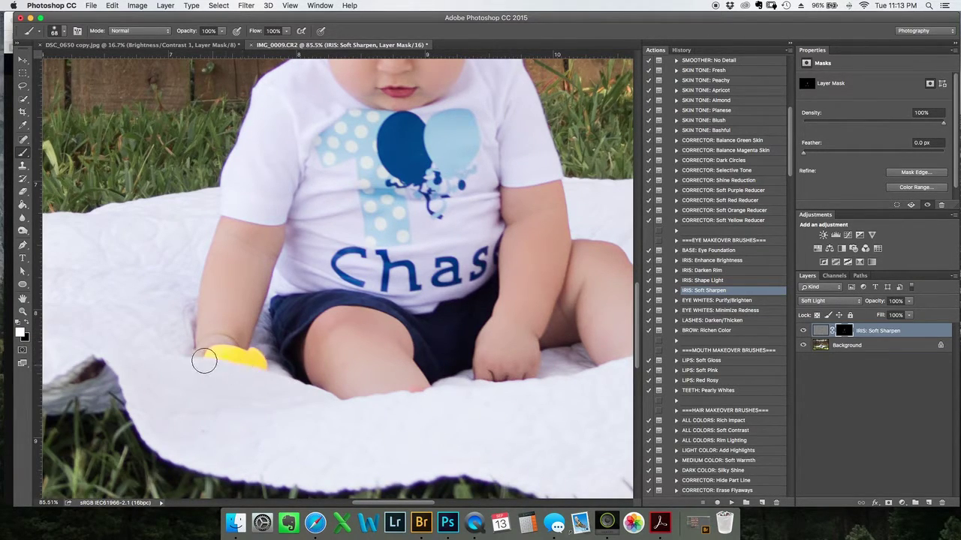
scroll(355, 349, "down", 5)
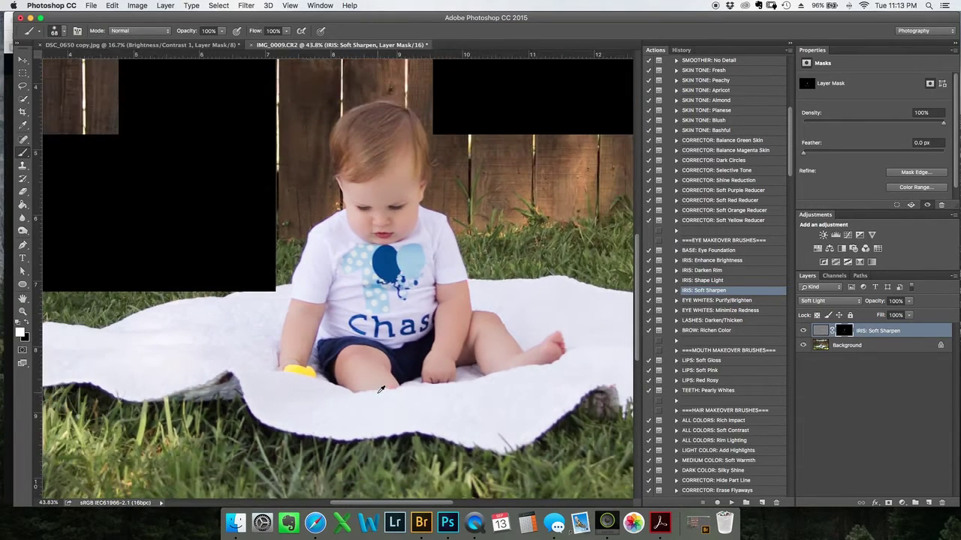
scroll(411, 237, "down", 3)
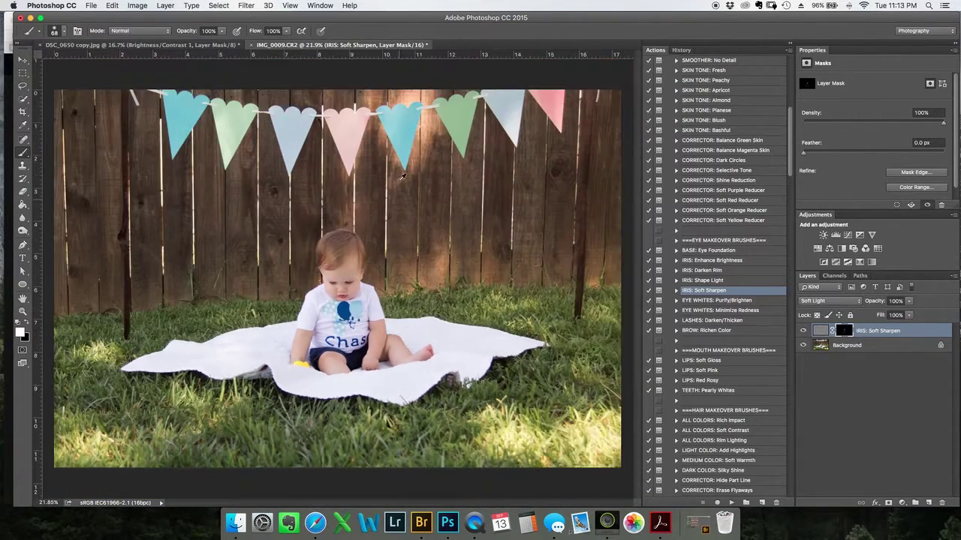
scroll(351, 283, "up", 1)
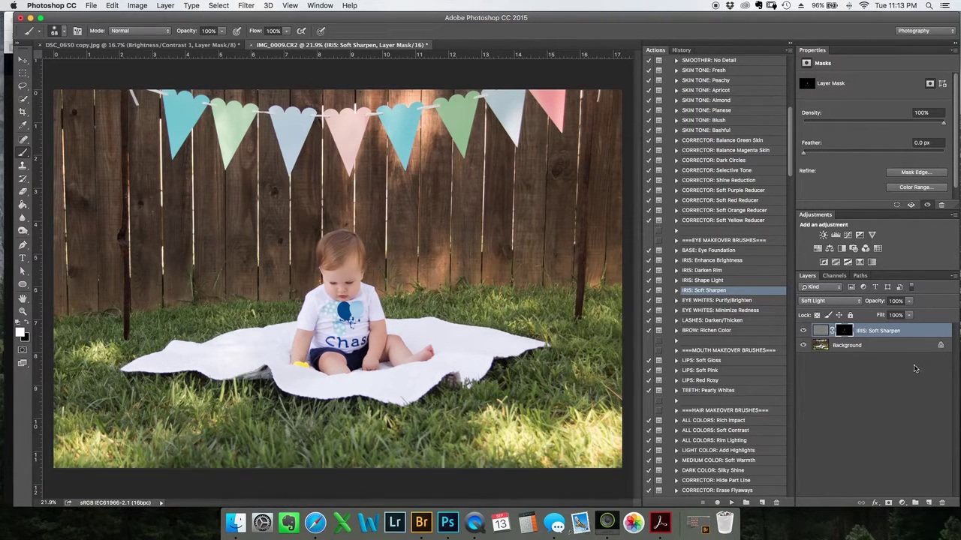
right_click(918, 345)
left_click(853, 446)
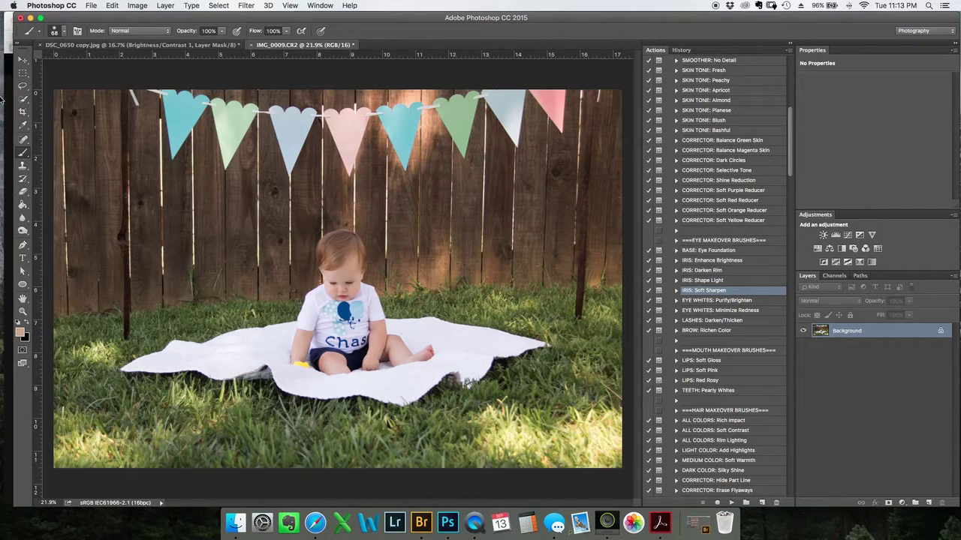
Step: Crop the photo at the 3:2 ratio, tightening the frame around the bunting and blanket and trimming the side fence and foreground grass
left_click(22, 112)
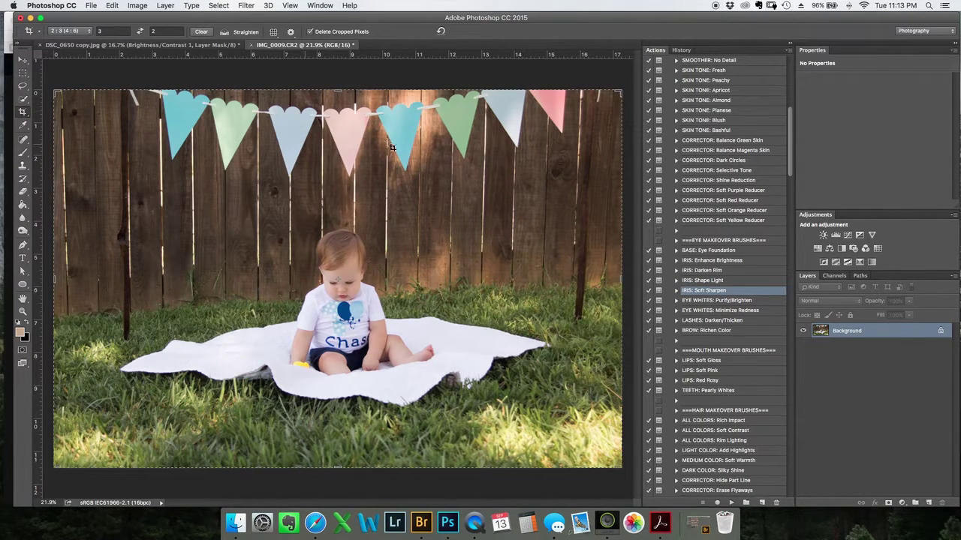
left_click_drag(618, 93, 559, 137)
left_click_drag(508, 222, 435, 260)
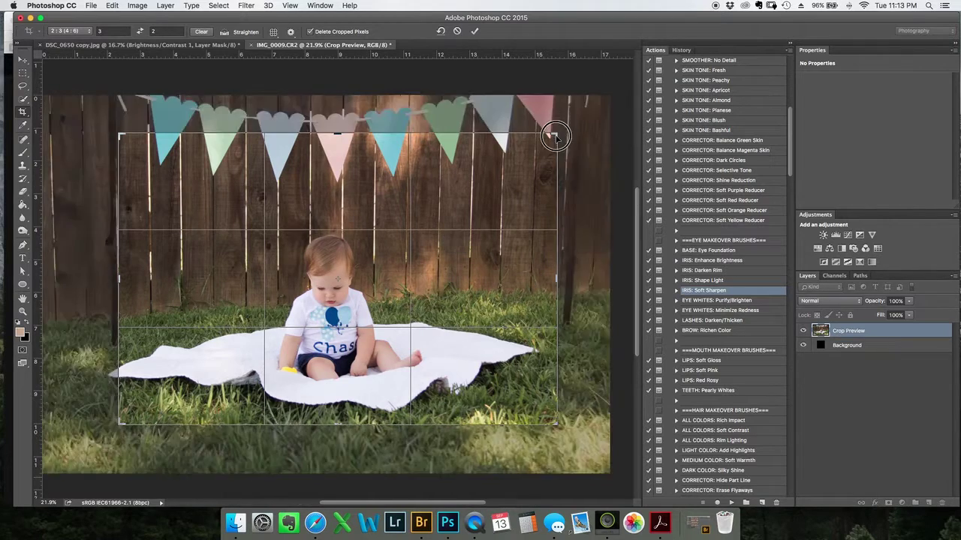
left_click_drag(556, 137, 575, 118)
left_click_drag(485, 283, 517, 285)
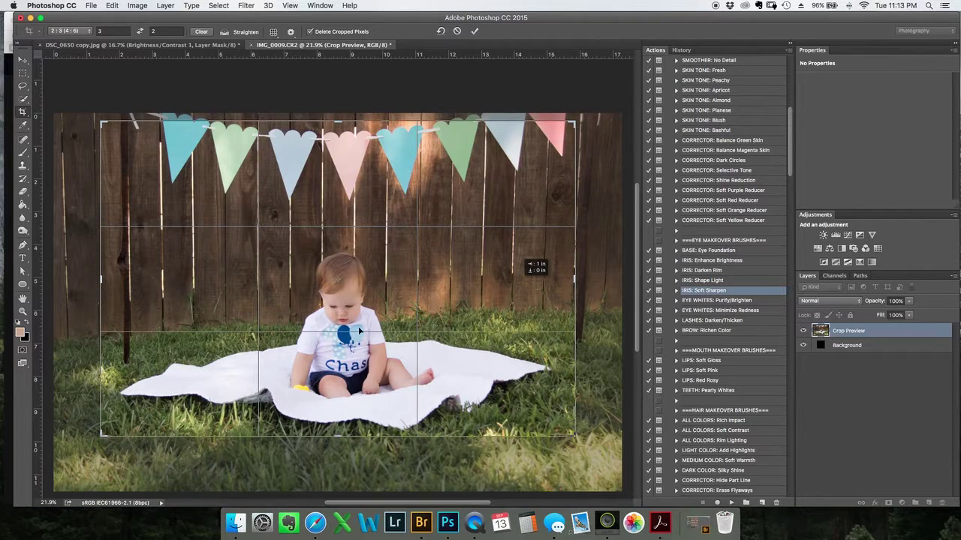
left_click_drag(357, 330, 357, 331)
mouse_move(523, 381)
left_mouse_down()
mouse_move(524, 391)
mouse_move(526, 377)
left_mouse_up()
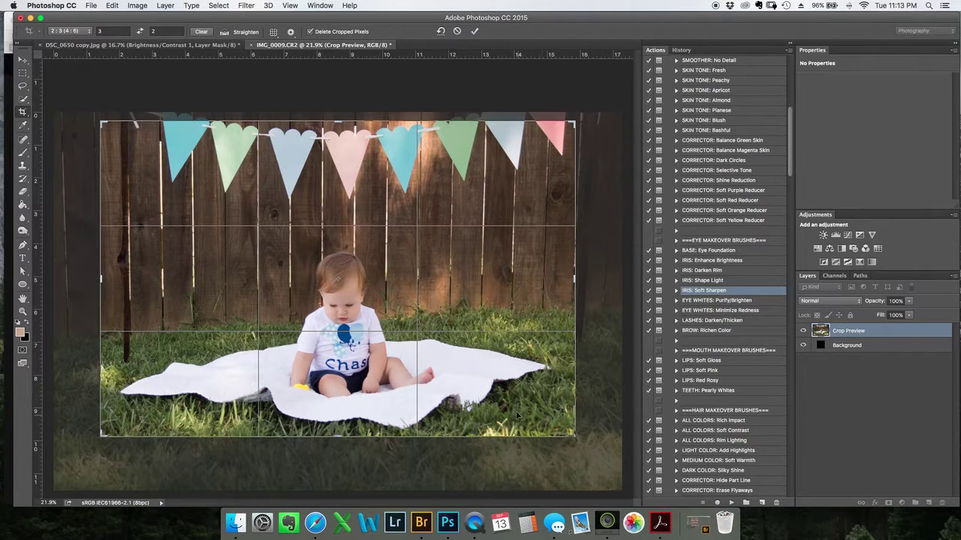
left_click_drag(514, 412, 521, 421)
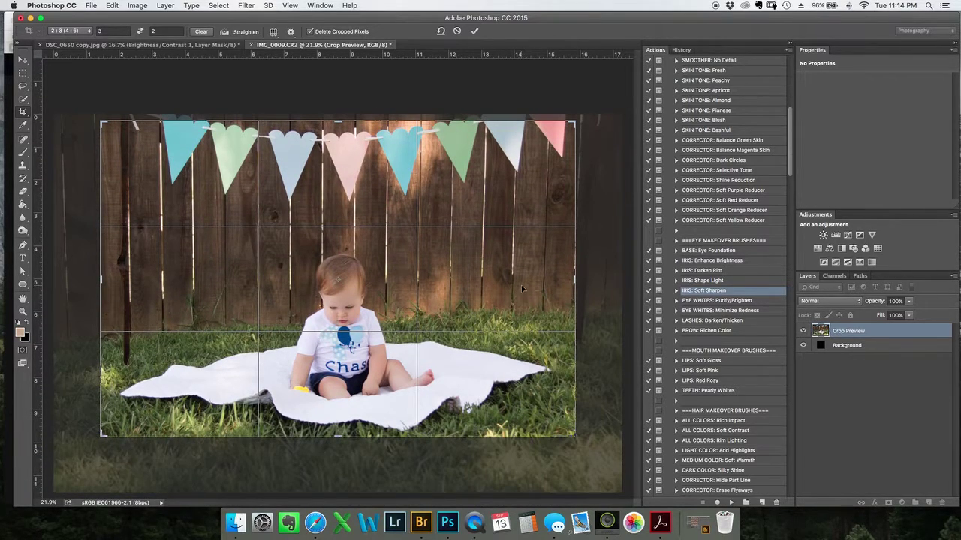
key("Return")
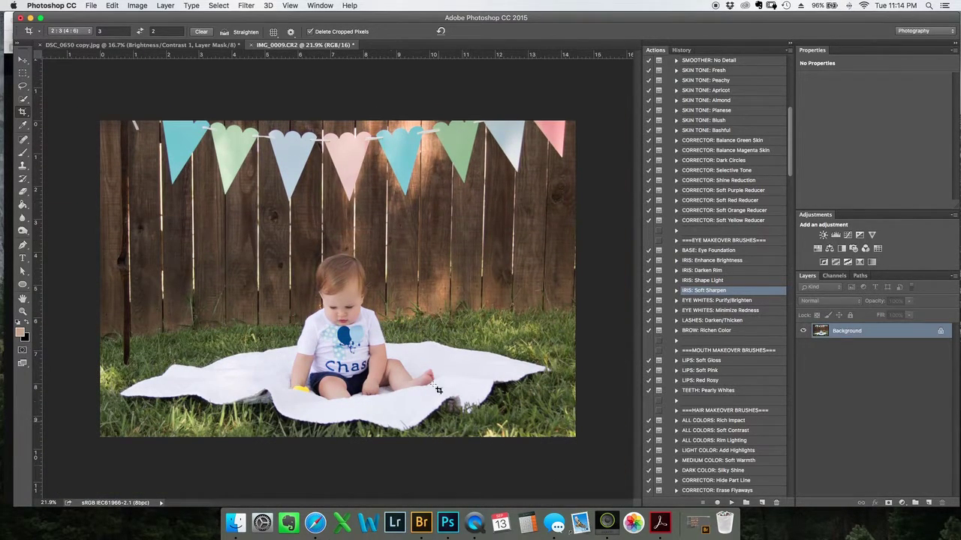
Step: Add a Brightness/Contrast adjustment with Brightness 9, compare it with the unadjusted photo, and flatten the image
scroll(460, 305, "down", 3)
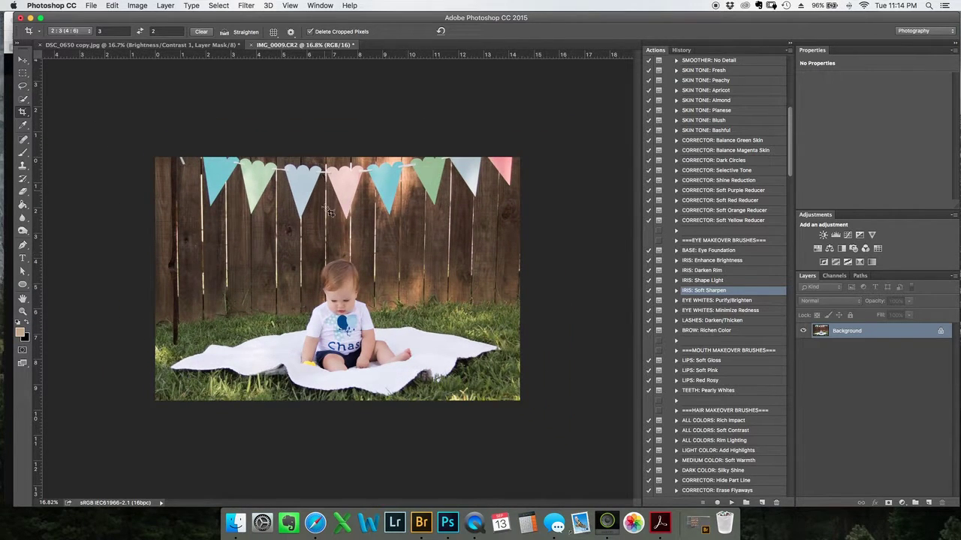
scroll(334, 214, "up", 2)
scroll(366, 350, "up", 2)
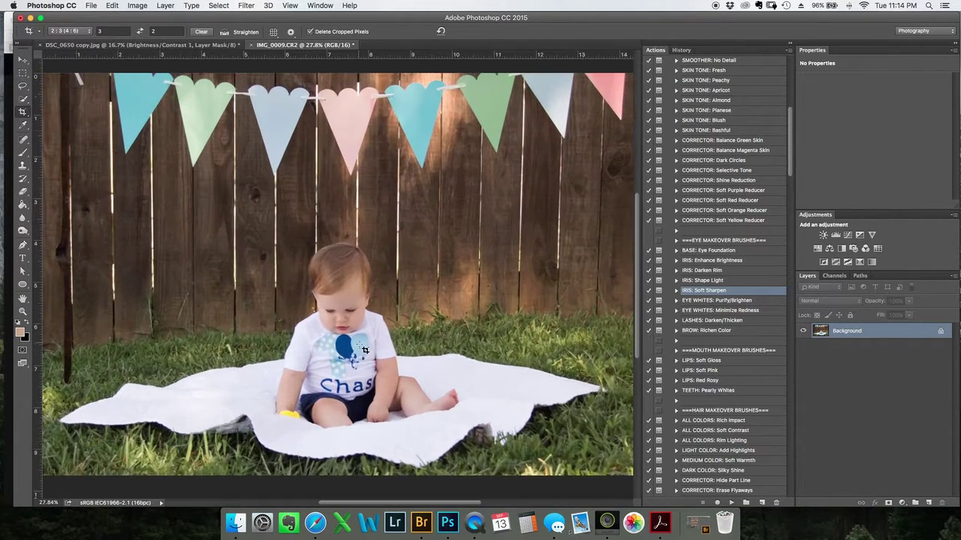
scroll(364, 350, "up", 1)
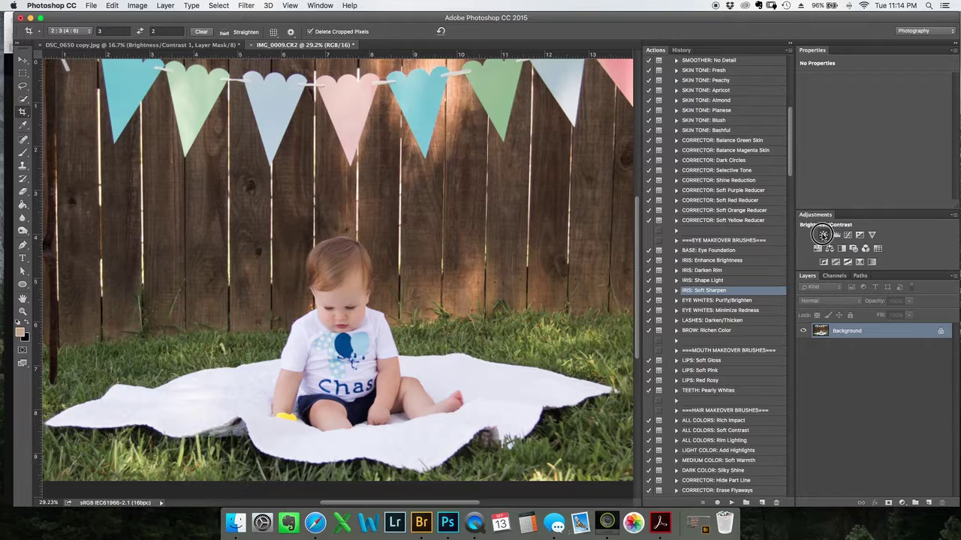
left_click(823, 235)
left_click_drag(875, 108, 878, 106)
left_click(804, 331)
left_click(804, 331)
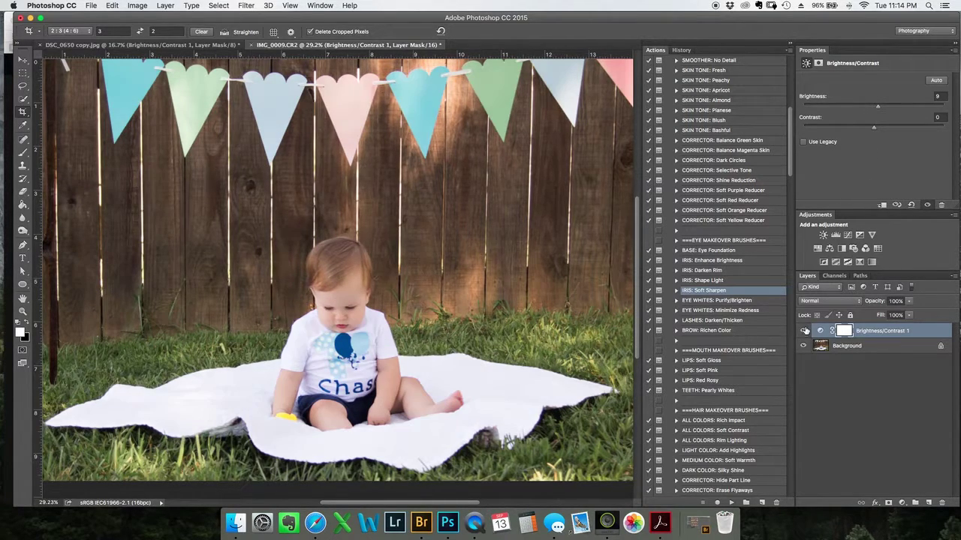
right_click(905, 346)
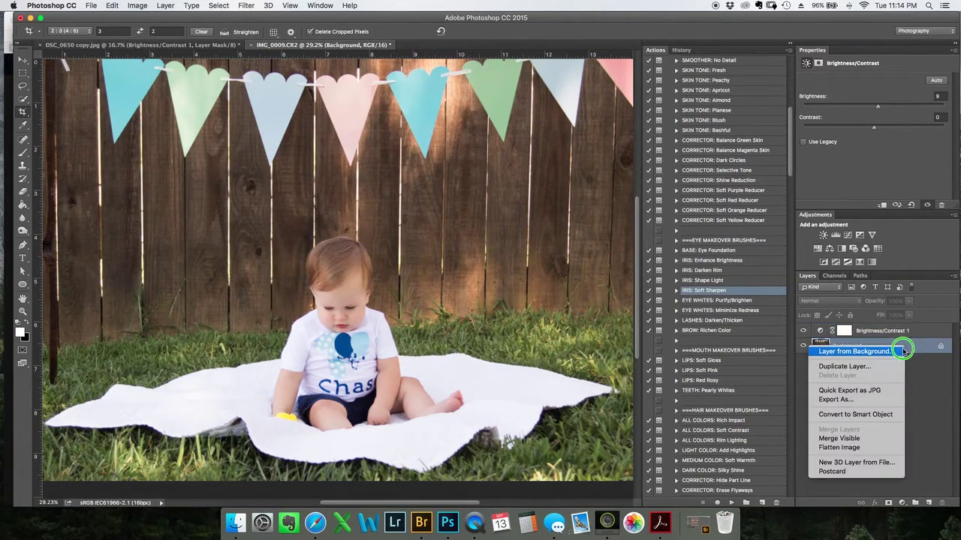
left_click(848, 447)
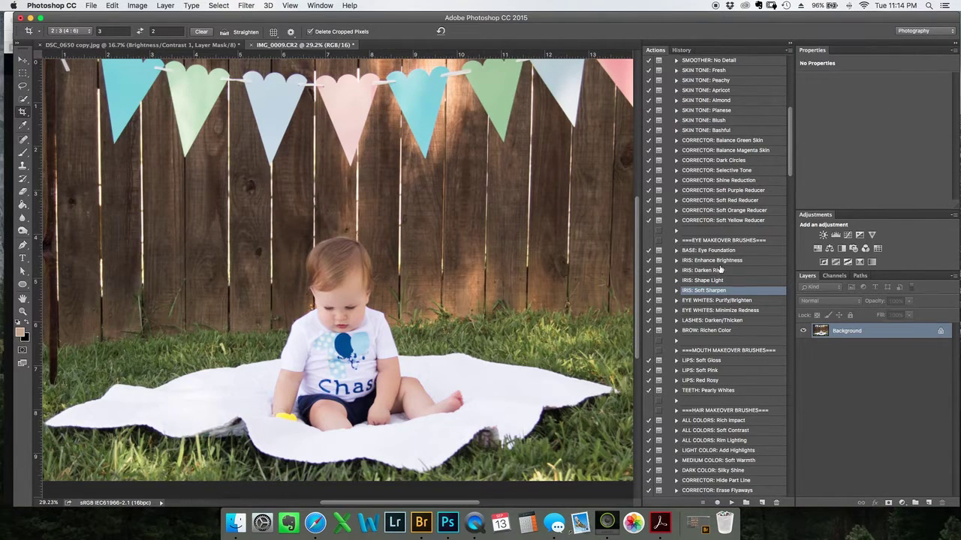
Step: Run the Imagination Color Base (Clean & Crisp) action from the GTG - Innocence Workflow set
left_click_drag(789, 148, 798, 113)
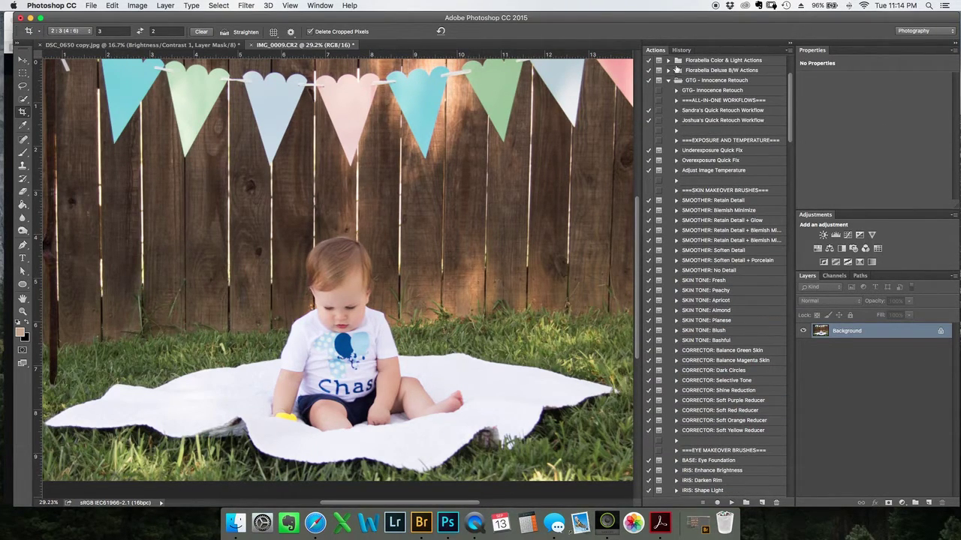
left_click(667, 81)
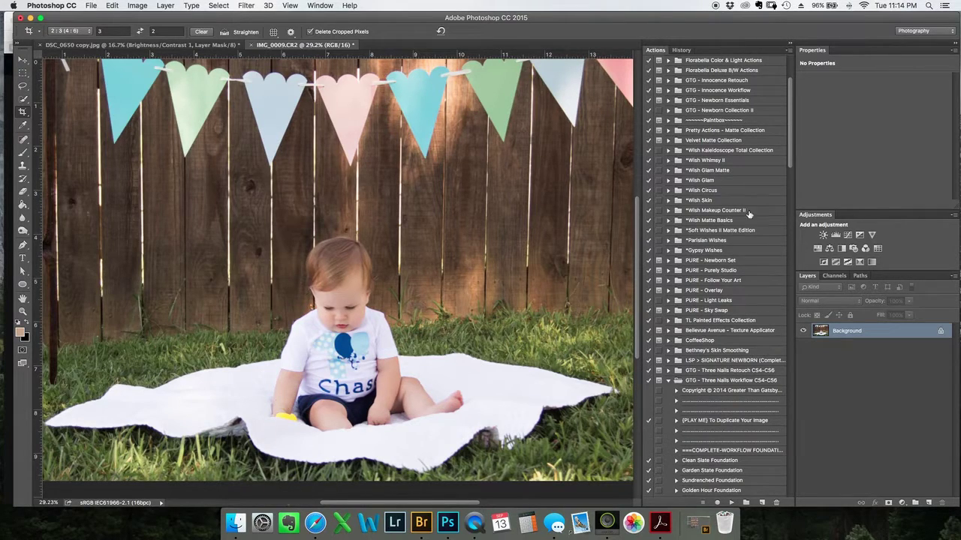
scroll(791, 118, "down", 1)
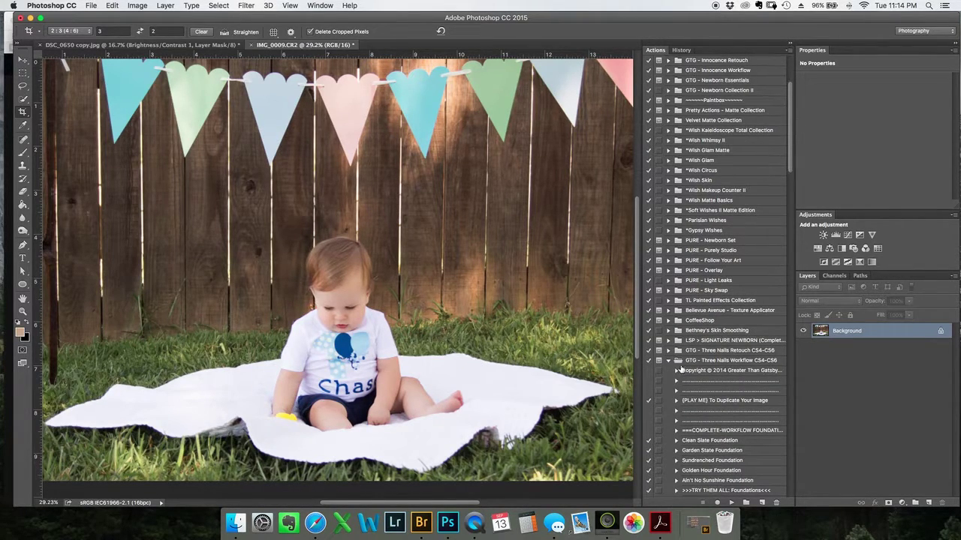
left_click(669, 361)
left_click(668, 382)
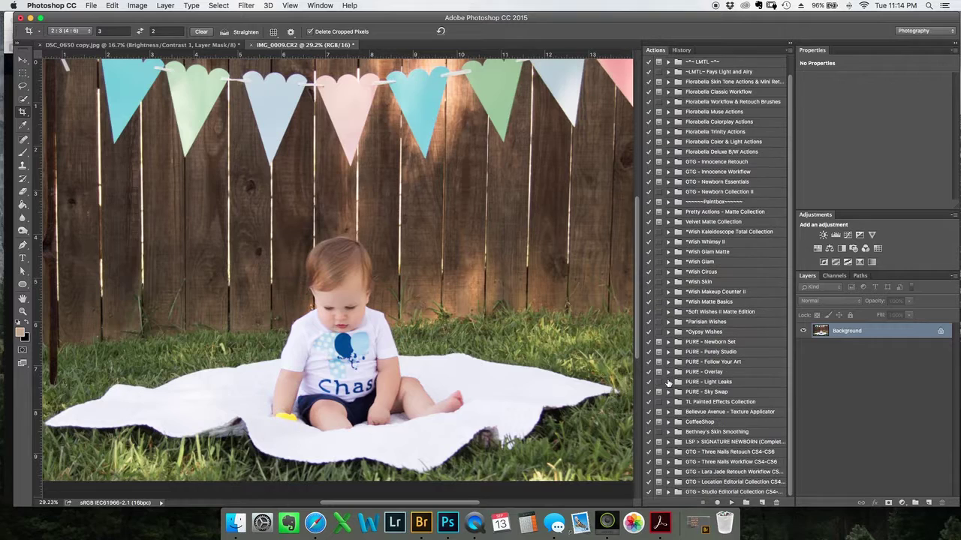
left_click(668, 172)
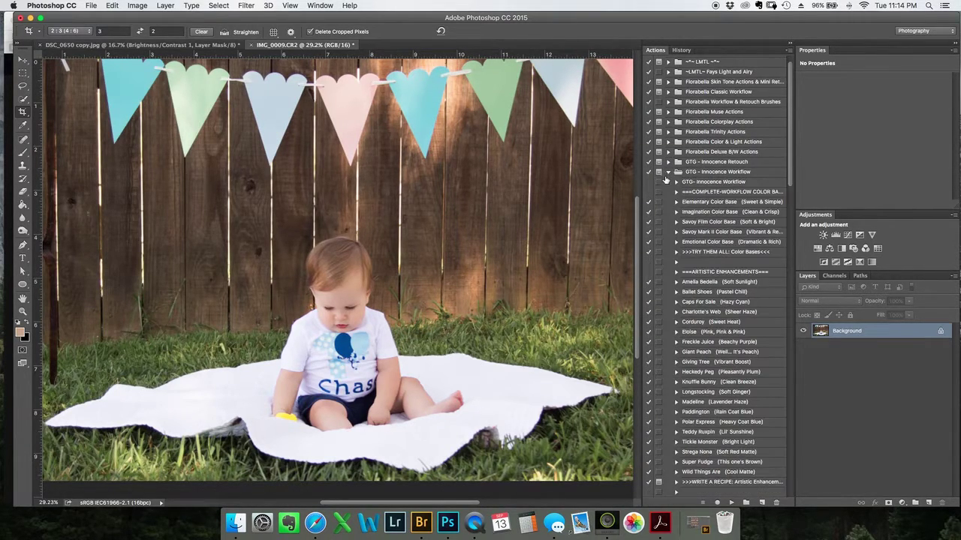
left_click(719, 213)
left_click(729, 503)
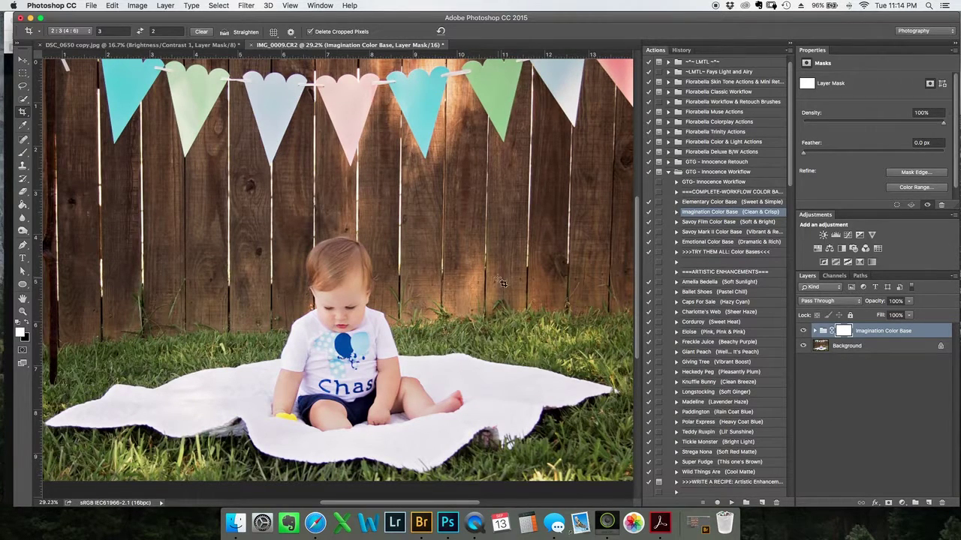
Step: Reduce the Imagination Color Base group's opacity to 40%, comparing the photo with and without the effect
scroll(537, 297, "down", 1)
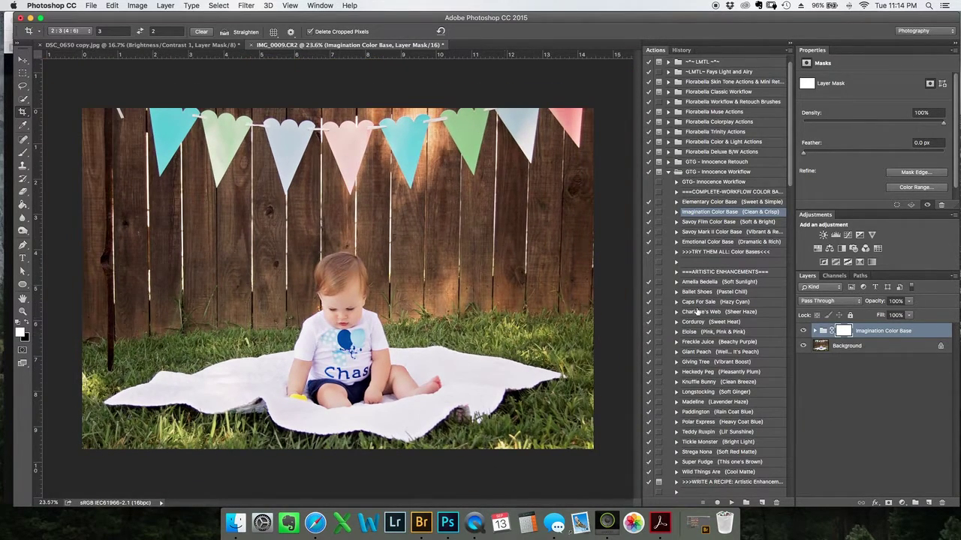
left_click(803, 331)
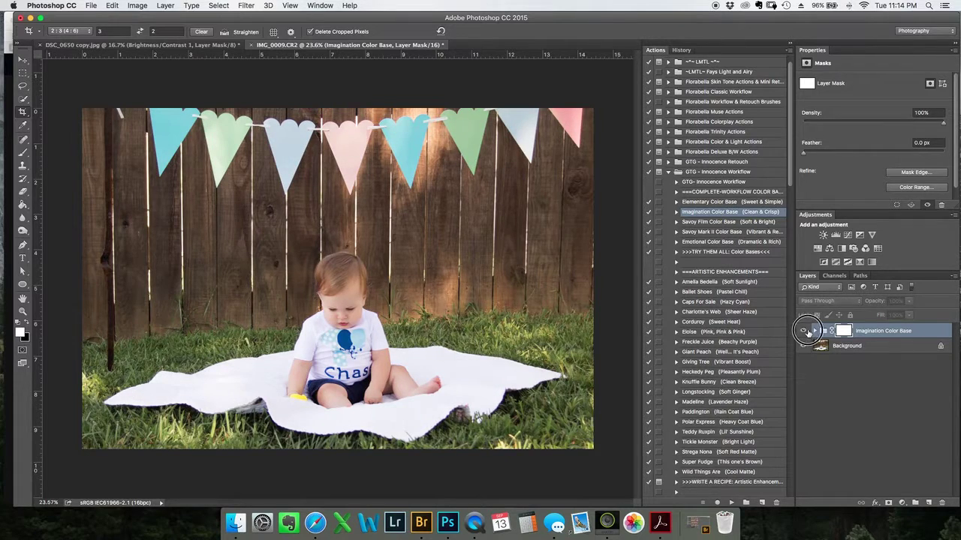
left_click(804, 331)
left_click(804, 331)
left_click(804, 331)
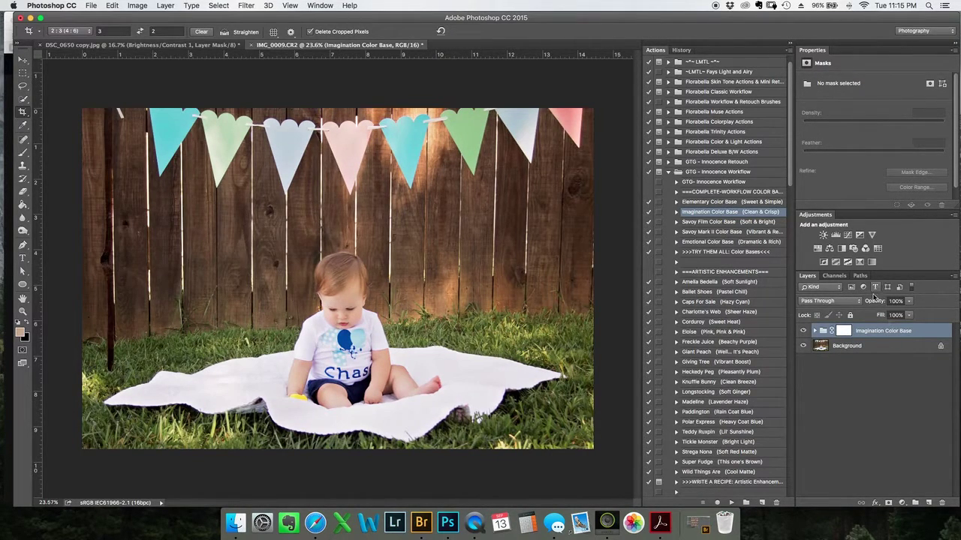
left_click_drag(885, 301, 883, 301)
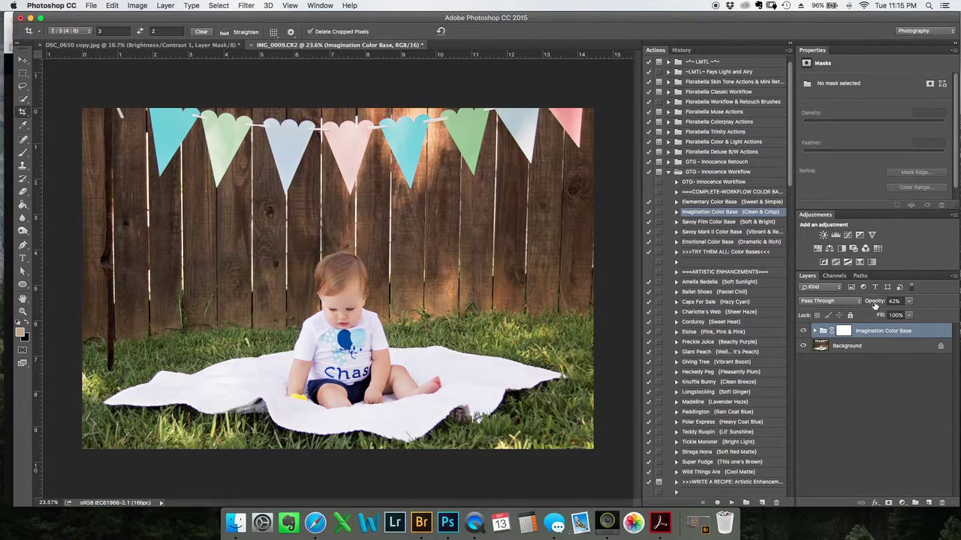
left_click(882, 302)
left_click(805, 332)
left_click(803, 331)
left_click(815, 331)
left_click(804, 331)
left_click(815, 331)
scroll(346, 353, "up", 2)
scroll(345, 359, "down", 2)
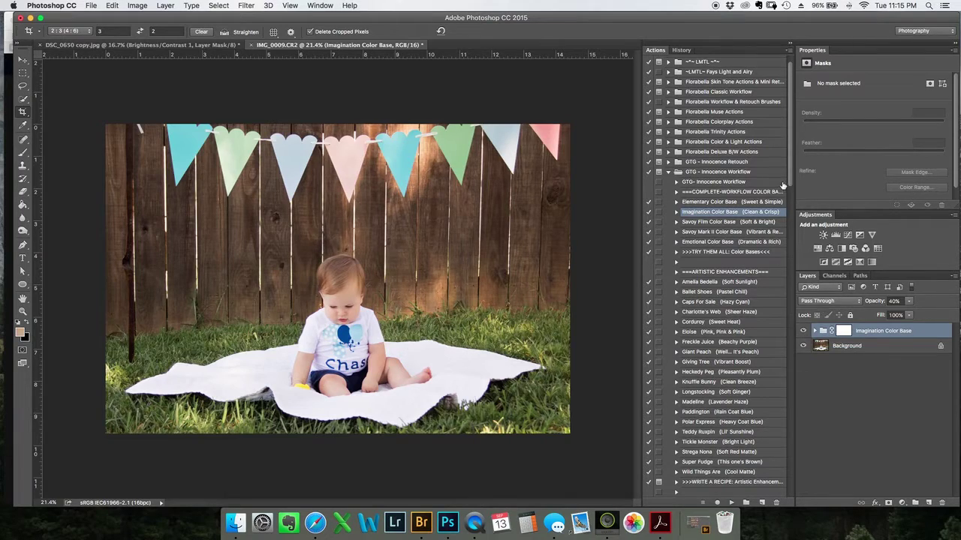
Step: Run the MATTE: Soft Pearl action from the My Favorite Actions set
left_click(668, 173)
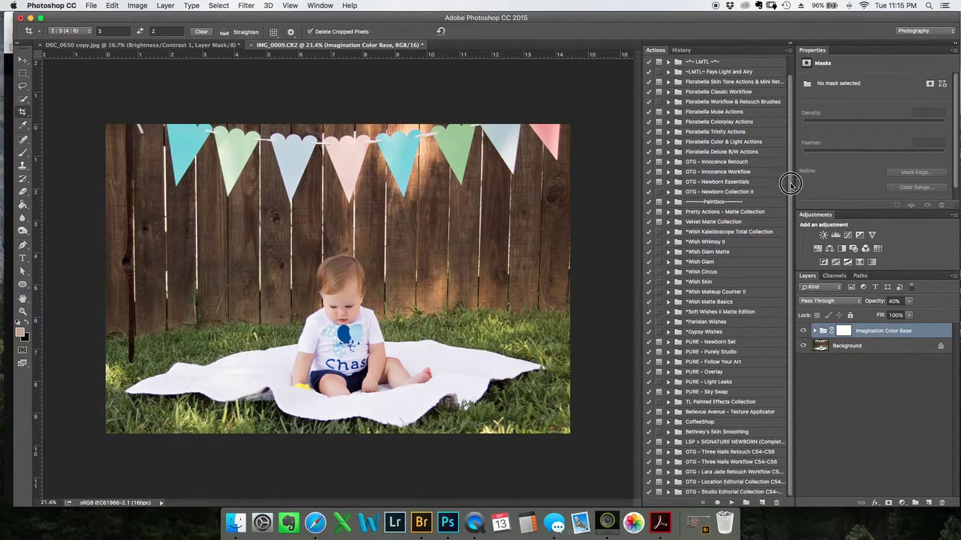
left_click(668, 224)
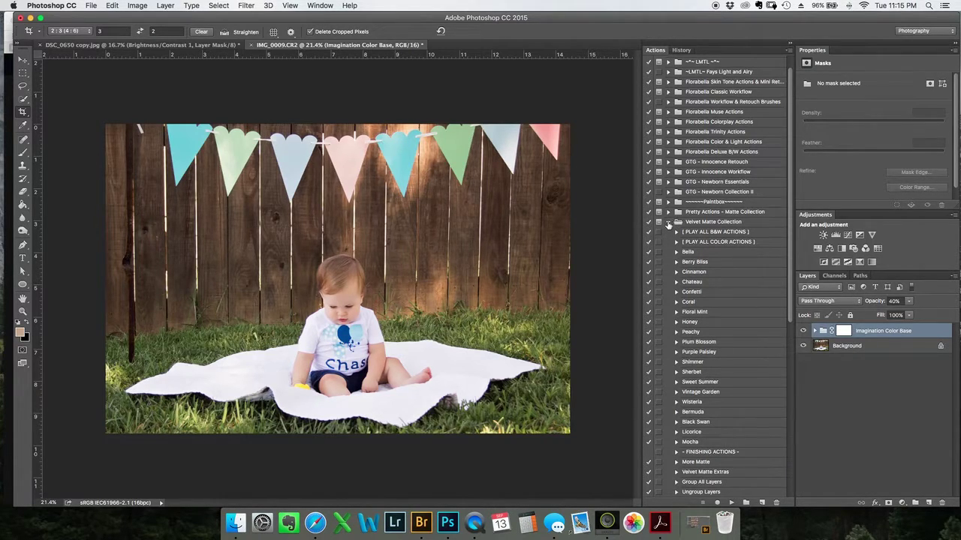
left_click(668, 223)
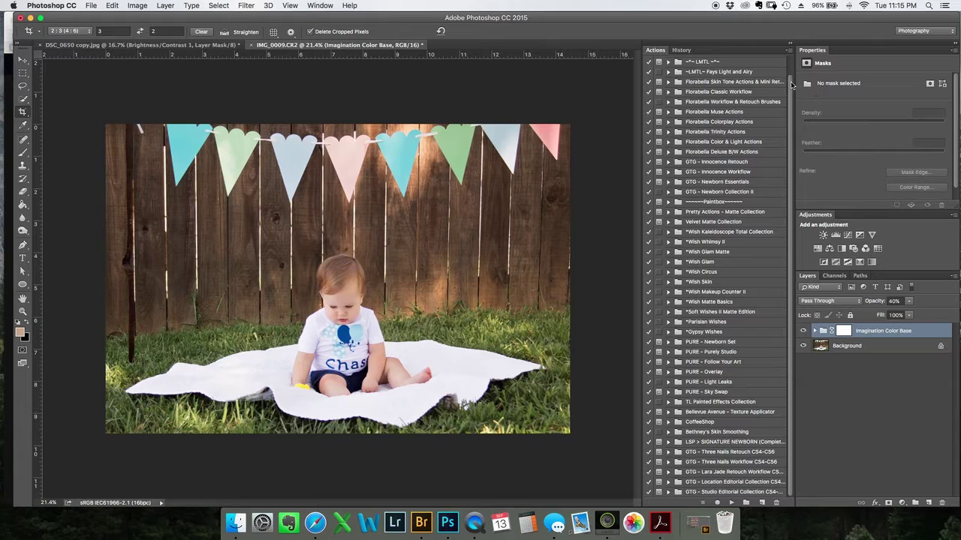
left_click_drag(791, 85, 790, 59)
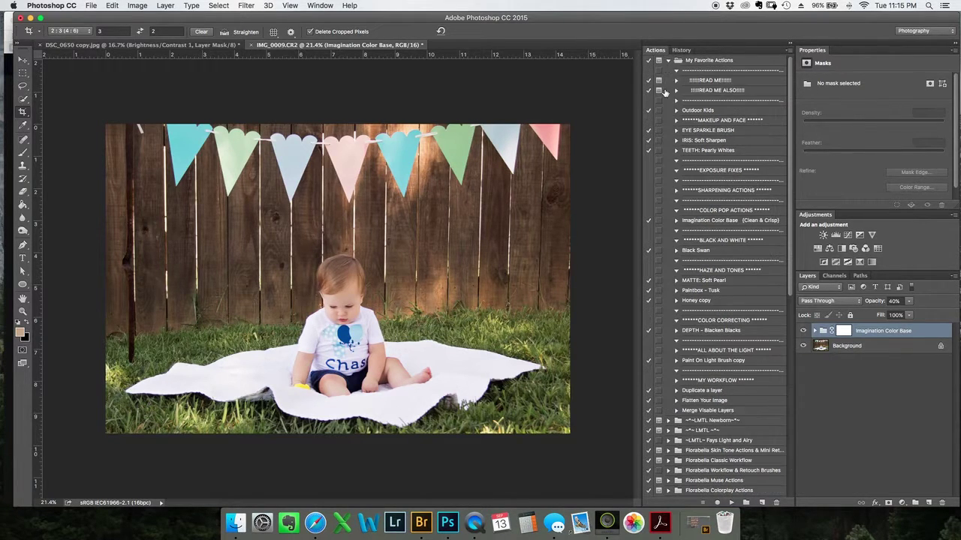
left_click(720, 283)
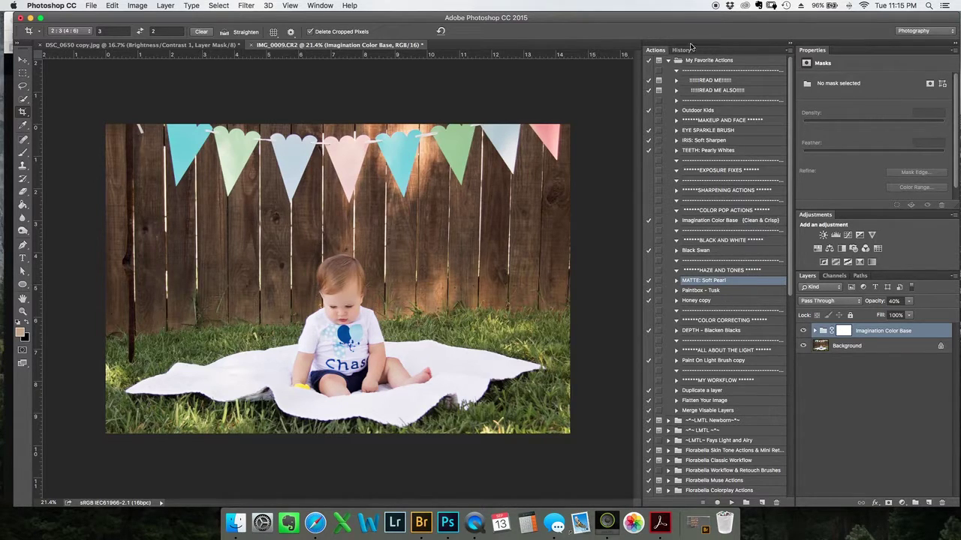
left_click(668, 61)
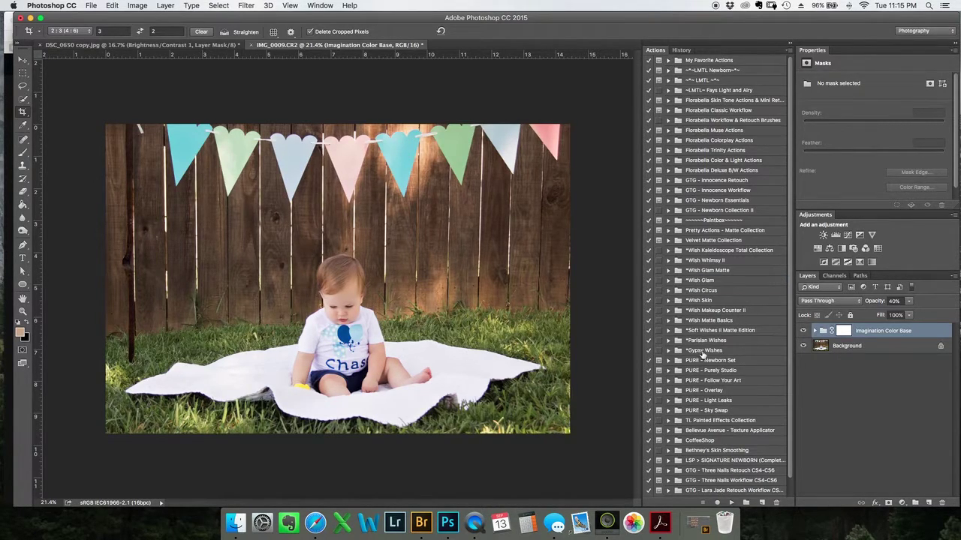
left_click(667, 60)
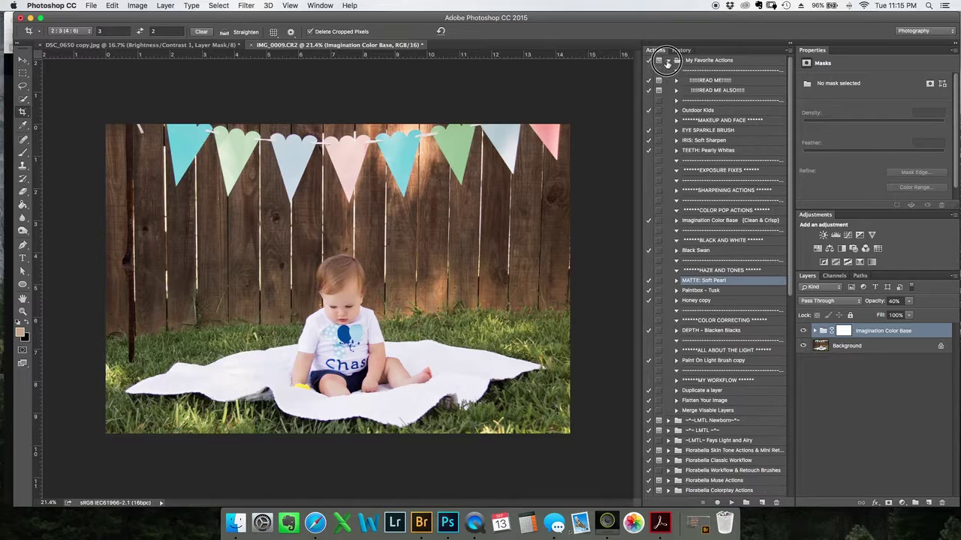
left_click(731, 502)
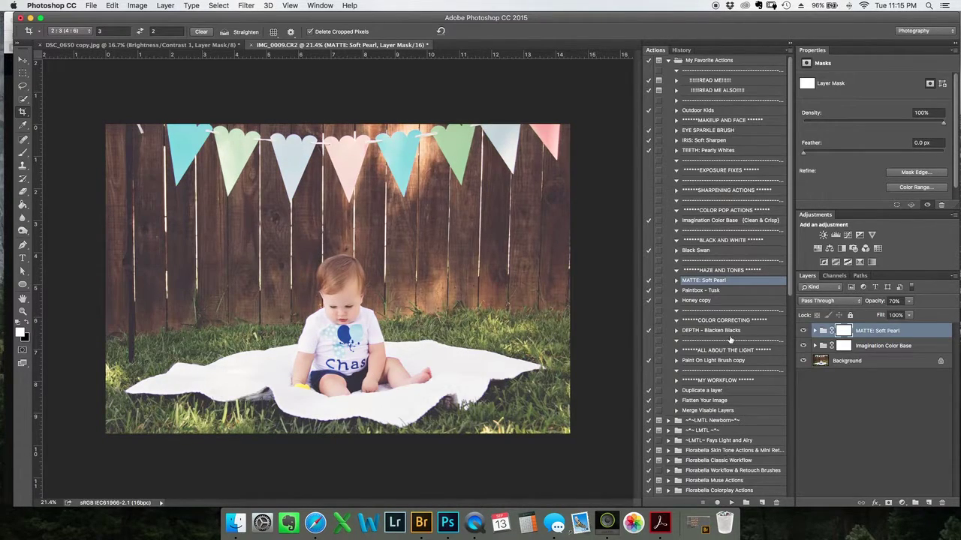
Step: Lower the MATTE: Soft Pearl group's opacity to 25%, checking the photo with and without the matte effect
left_click_drag(875, 302, 879, 302)
left_click(804, 332)
left_click(804, 332)
left_click_drag(881, 299, 883, 302)
left_click(809, 334)
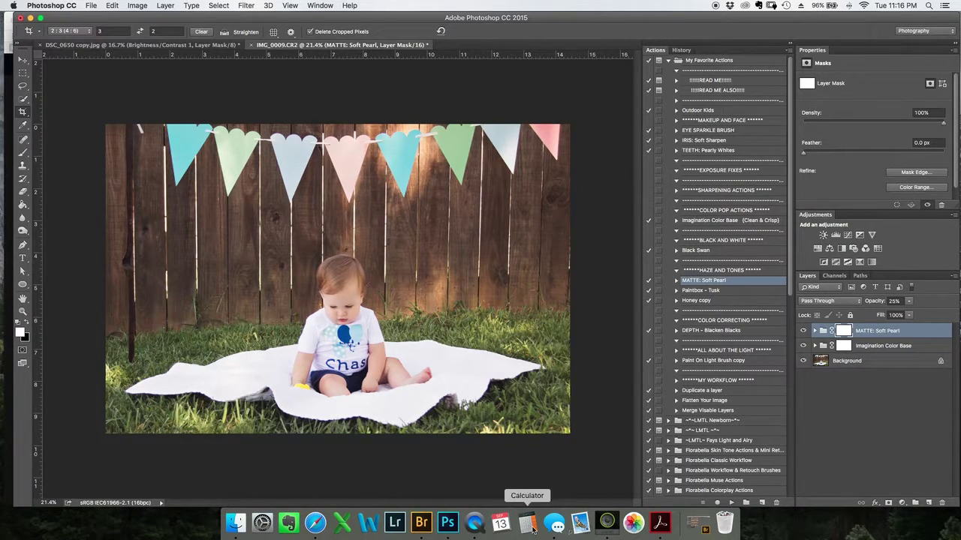
Step: Compare the edit with the version posted on Facebook in Safari, and examine the baby and the whole photo back in Photoshop
left_click(317, 528)
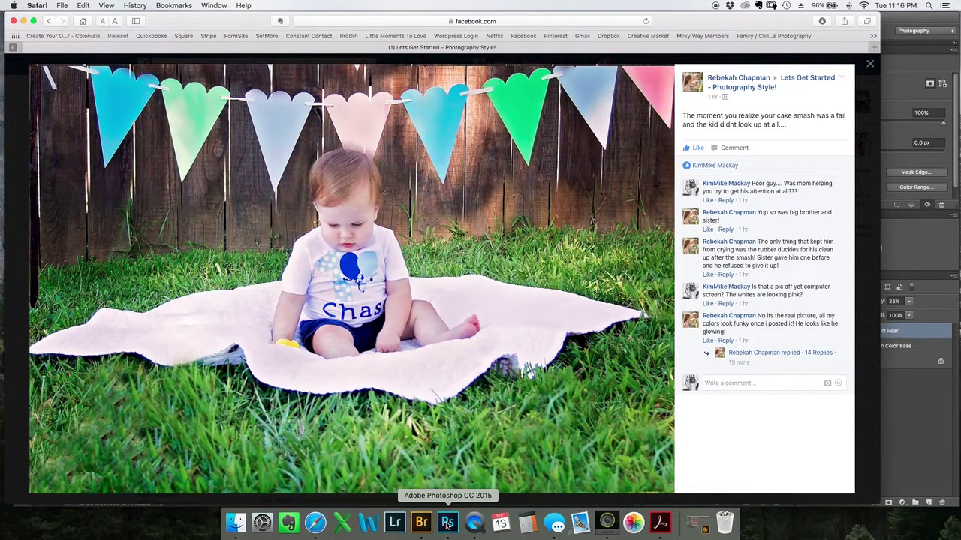
left_click(447, 528)
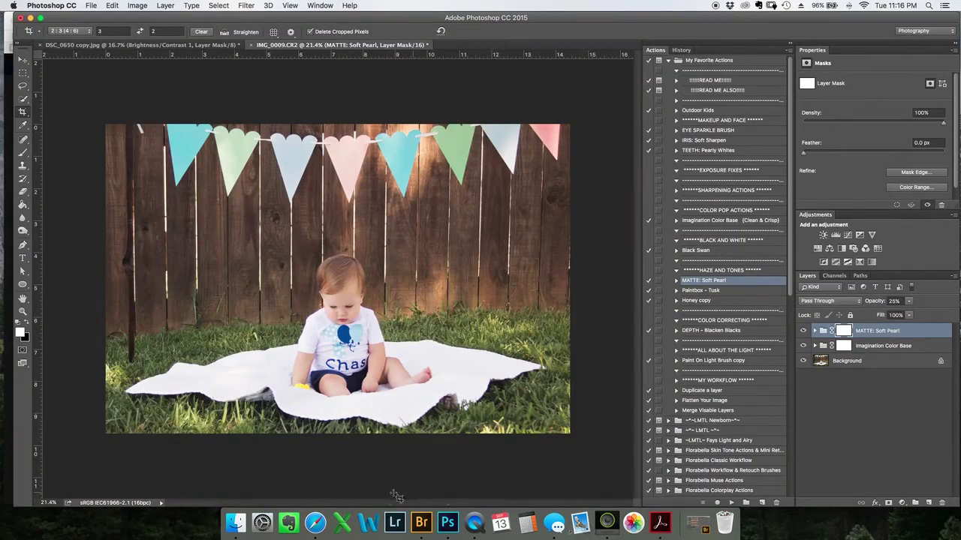
left_click(315, 528)
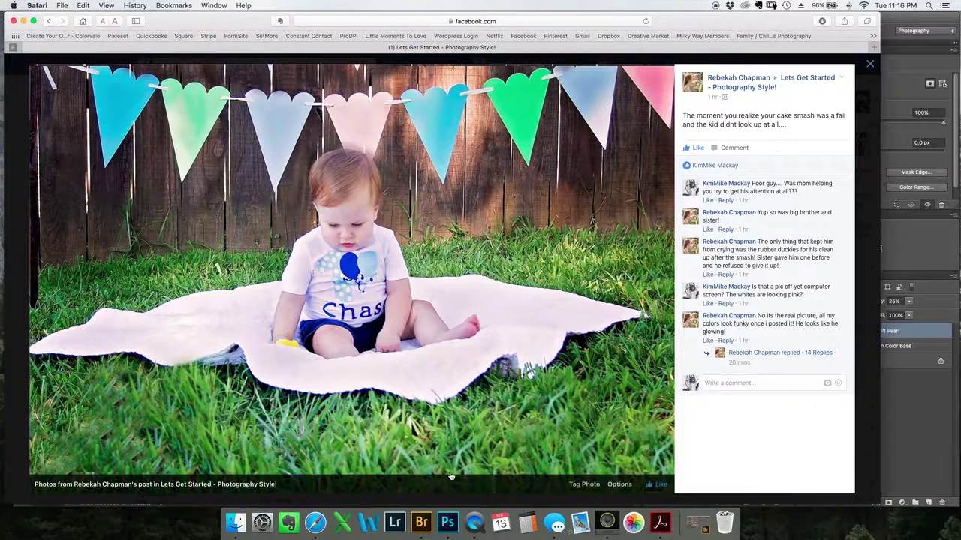
left_click(448, 523)
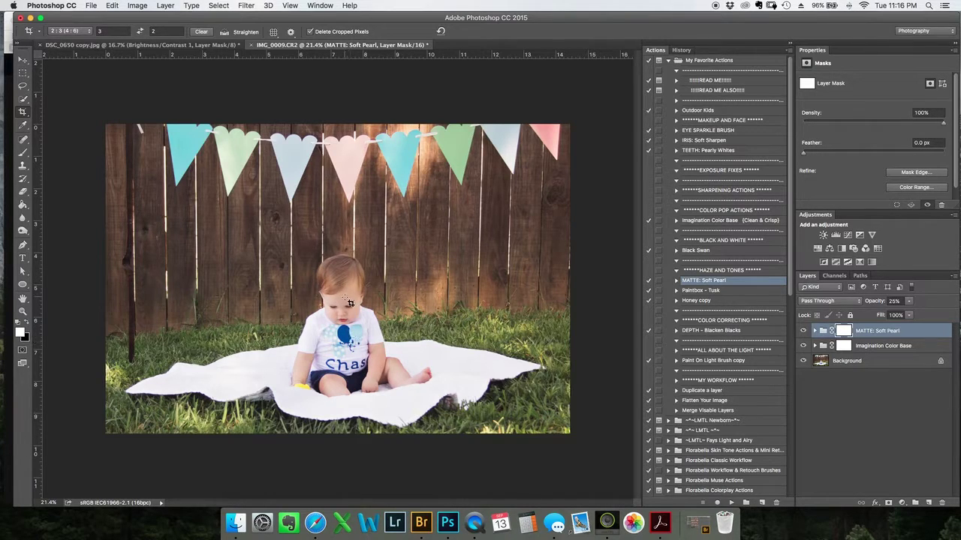
scroll(353, 300, "up", 3)
scroll(354, 368, "up", 2)
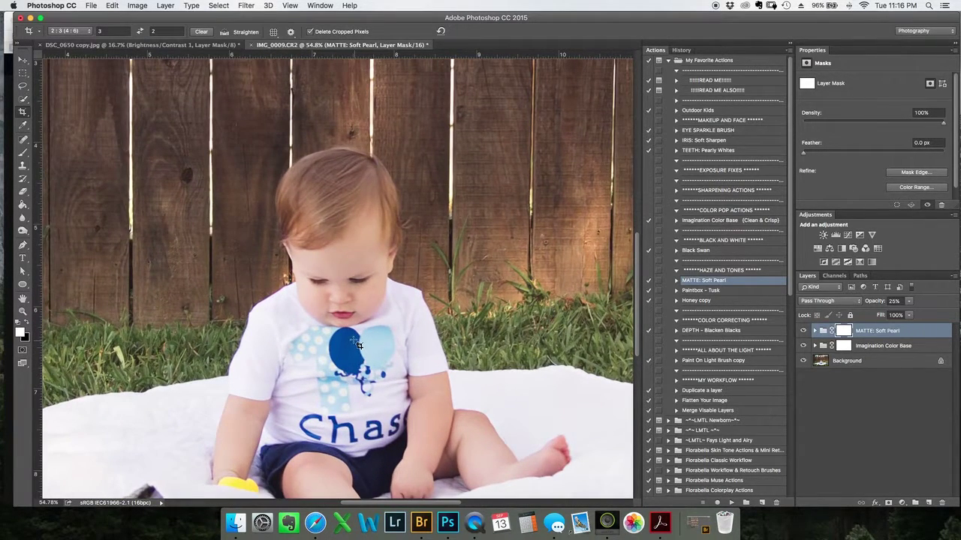
scroll(357, 347, "down", 2)
scroll(347, 422, "down", 4)
scroll(346, 402, "up", 2)
scroll(351, 403, "up", 3)
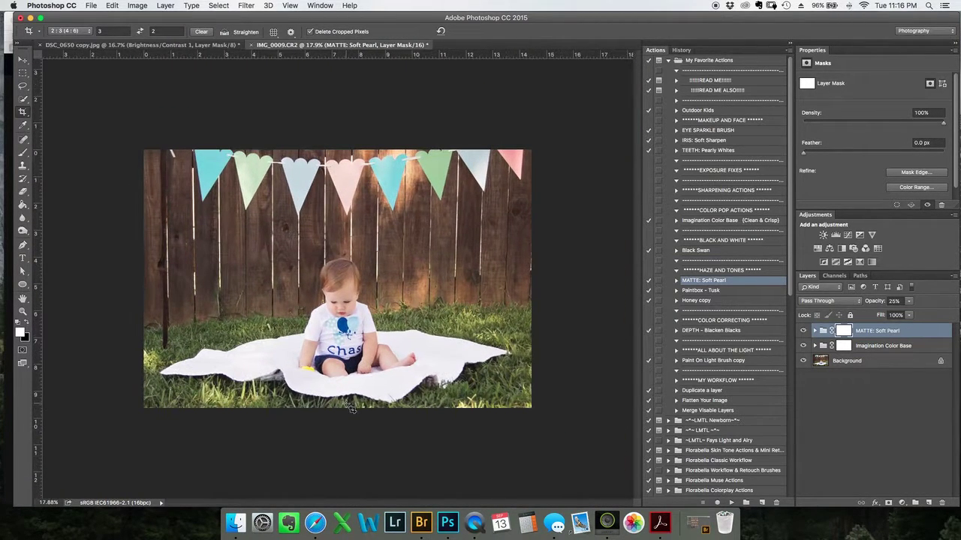